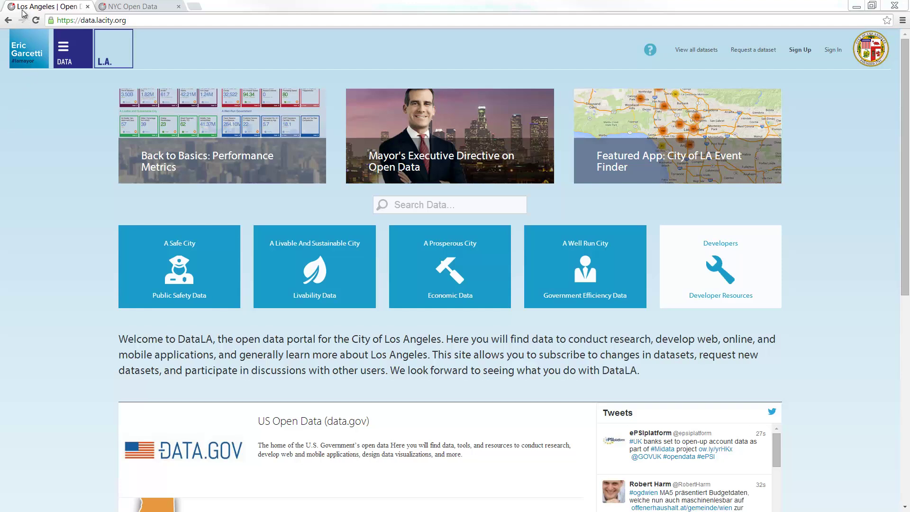
Step: Search the NYC Open Data portal for buildings datasets and switch to the OpenStreetMap page
click(143, 9)
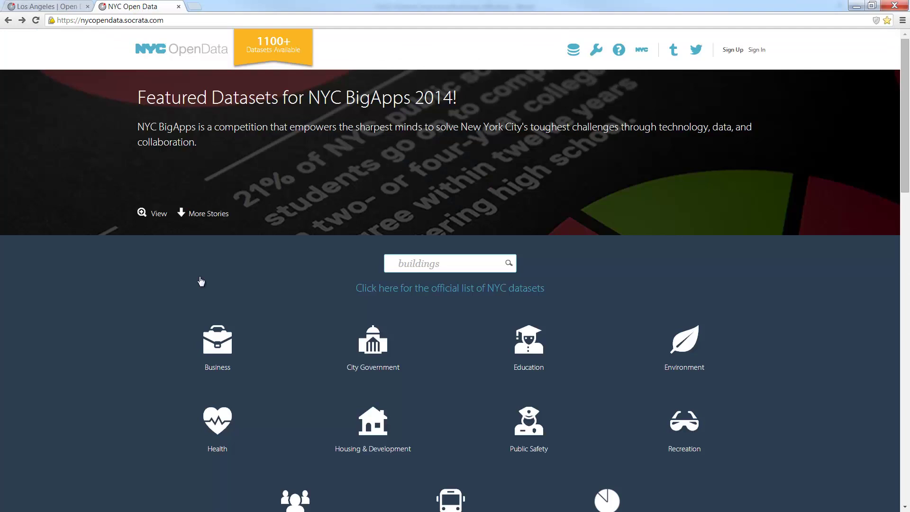
click(442, 264)
text(building)
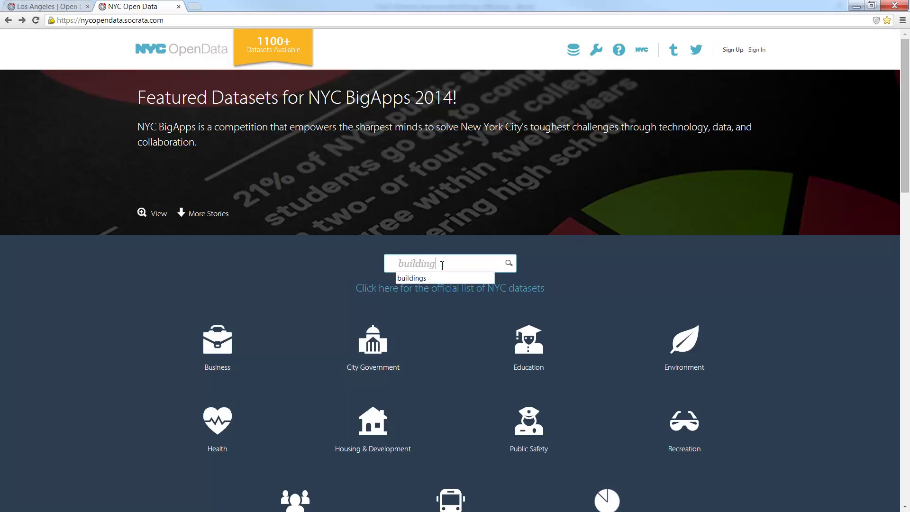
key(Return)
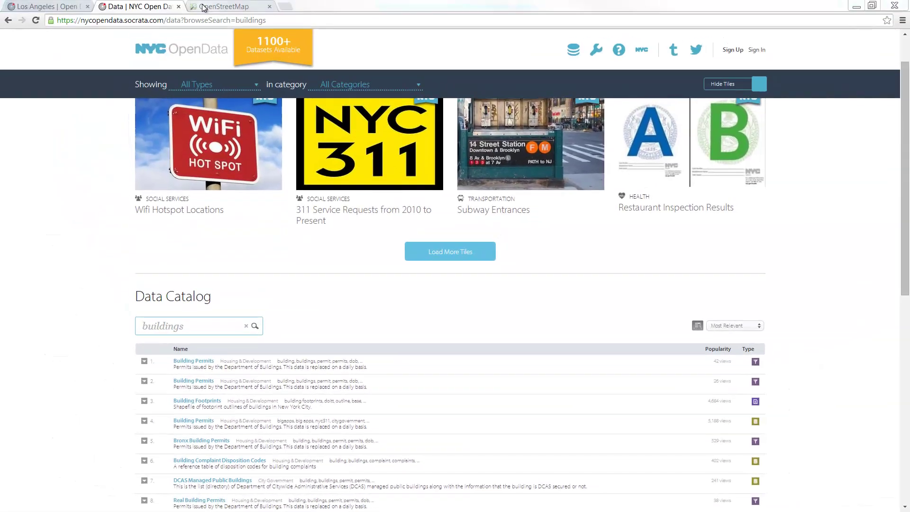
click(203, 6)
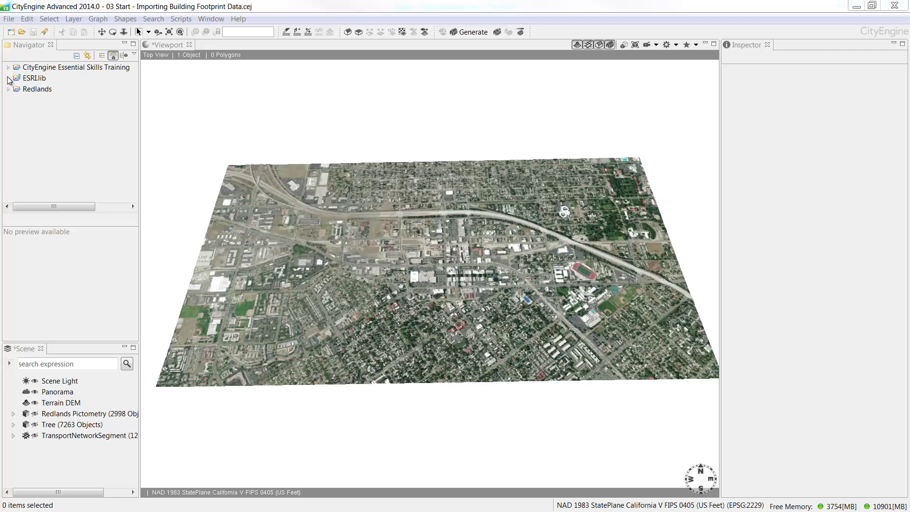
Step: Switch to CityEngine and open Redlands California.osm from the CityEngine Essential Skills Training data folder for import
click(33, 70)
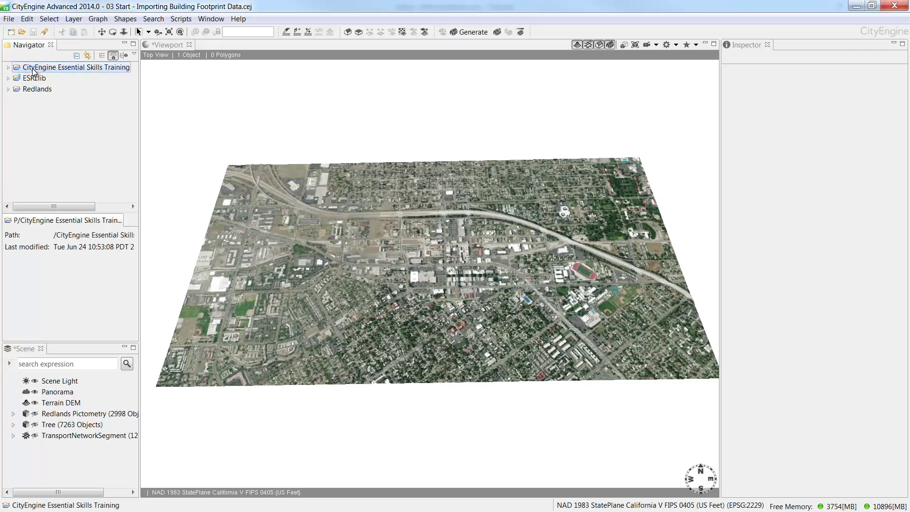
click(8, 67)
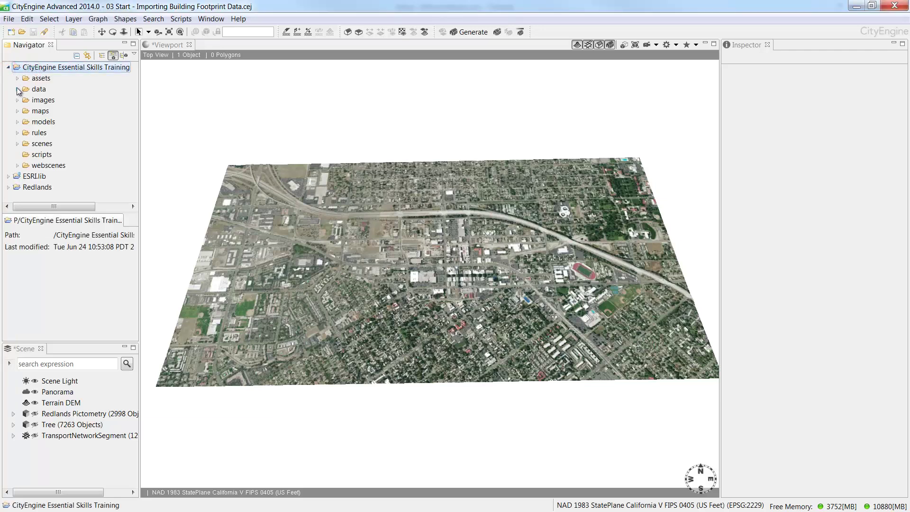
click(17, 89)
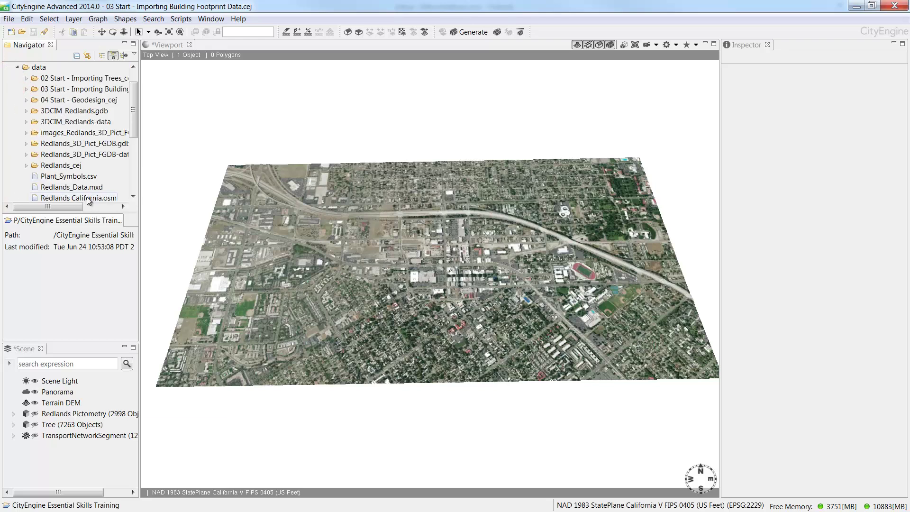
drag(133, 125, 135, 156)
click(93, 164)
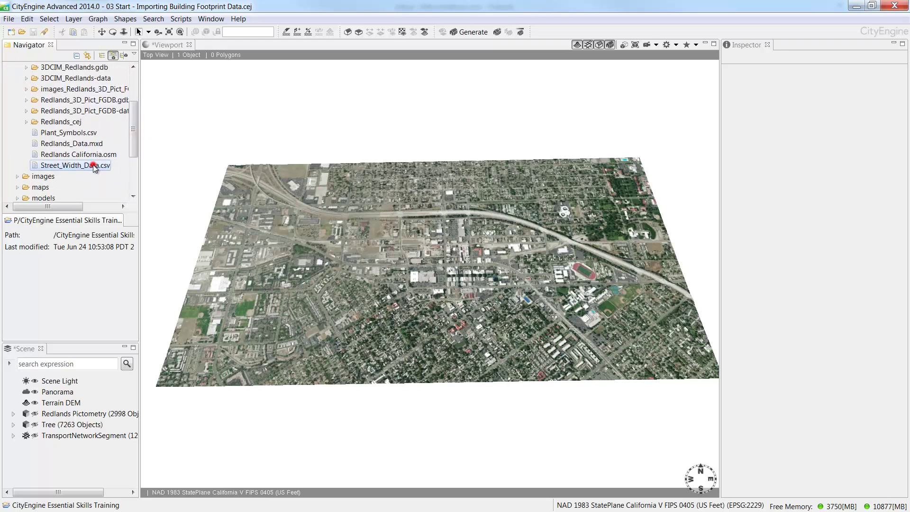
click(91, 157)
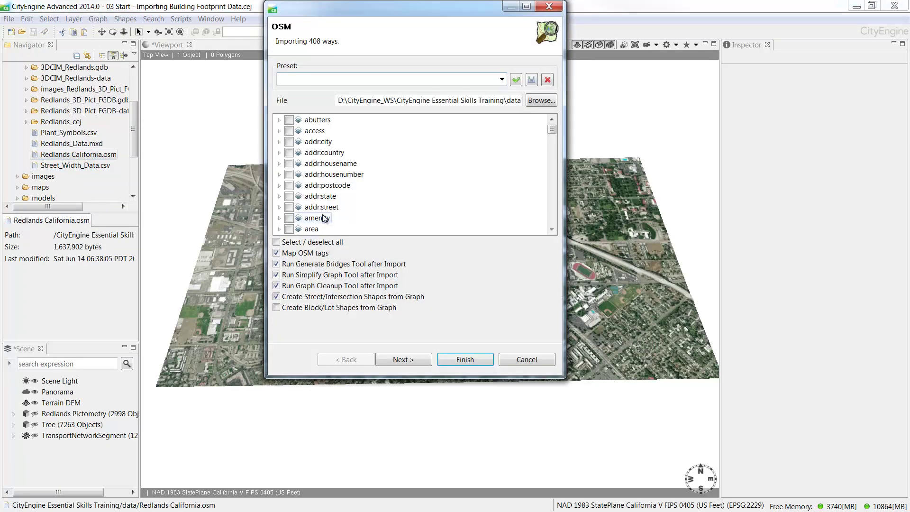
Step: Import the building footprints from the OSM file, leaving the highway tag out and the Generate Bridges tool off
drag(552, 129, 556, 165)
click(289, 174)
click(289, 164)
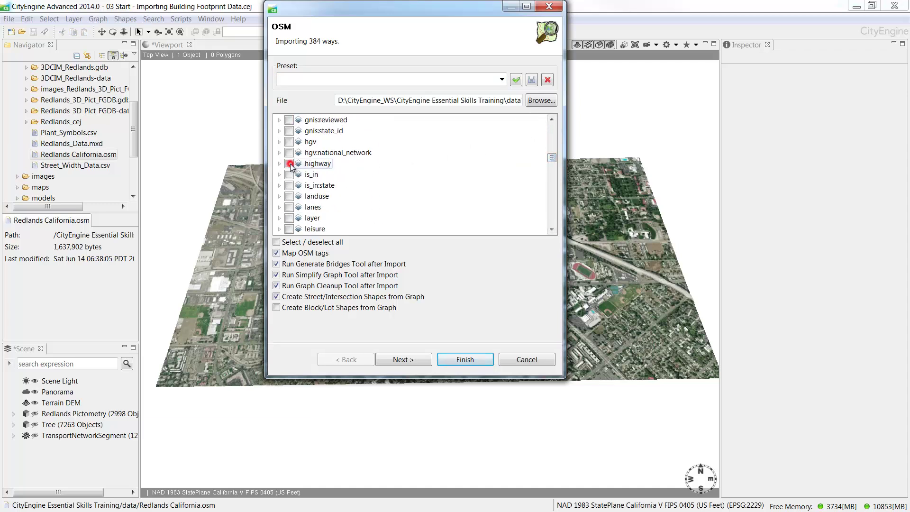
click(277, 264)
click(402, 360)
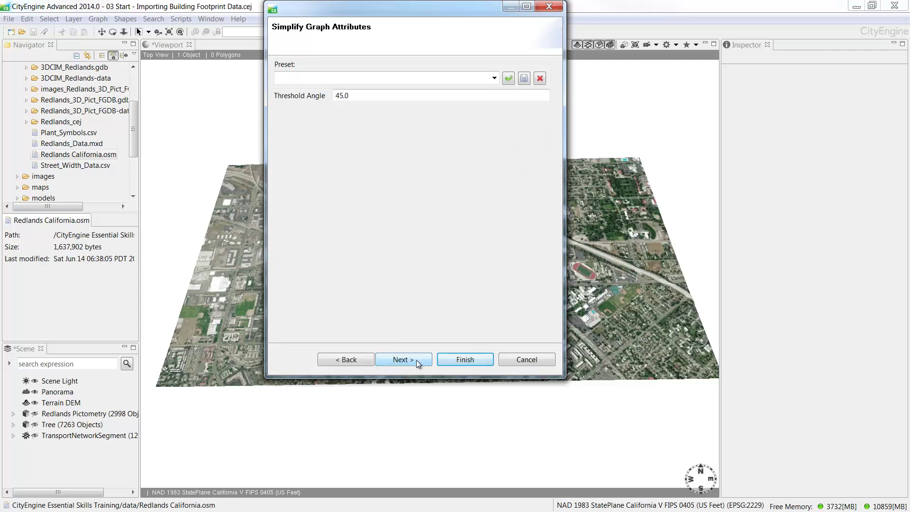
click(417, 360)
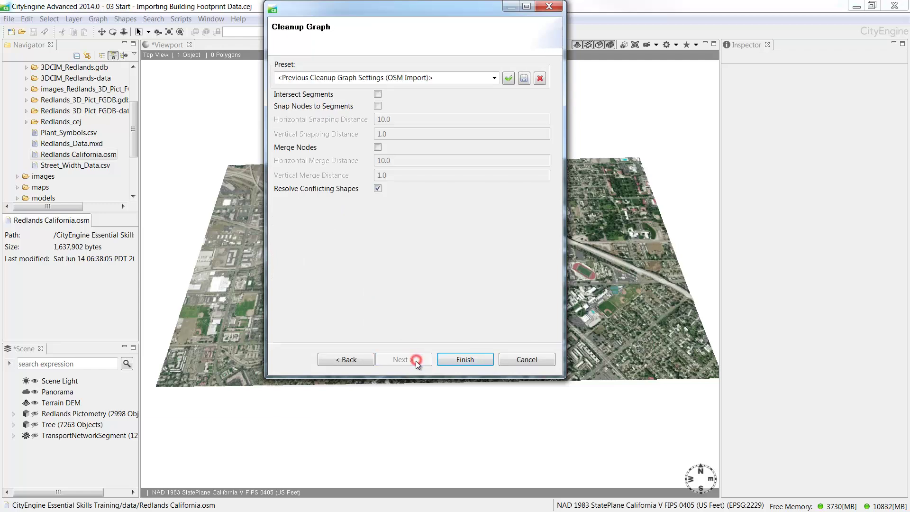
click(456, 361)
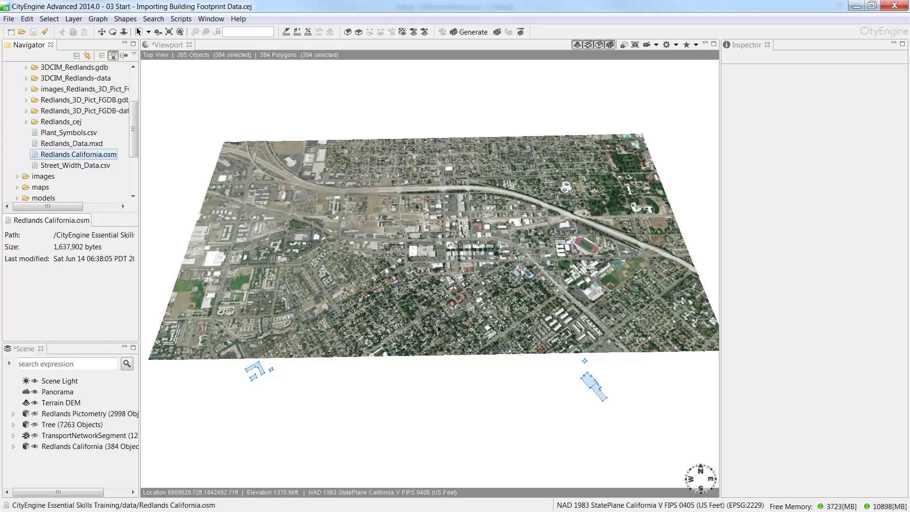
Step: Align the Redlands California layer's shapes to the Terrain DEM with Translate to Average, and select the footprints lying off the terrain
right_click(107, 447)
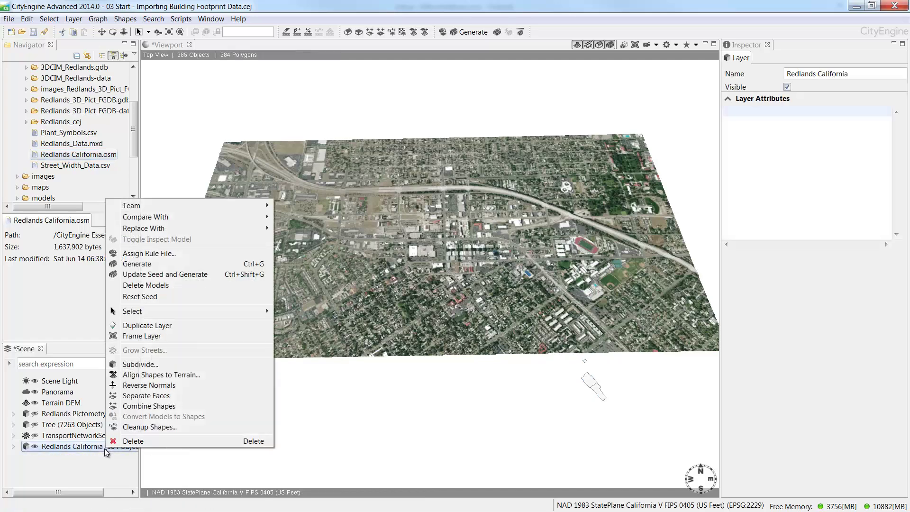
click(143, 375)
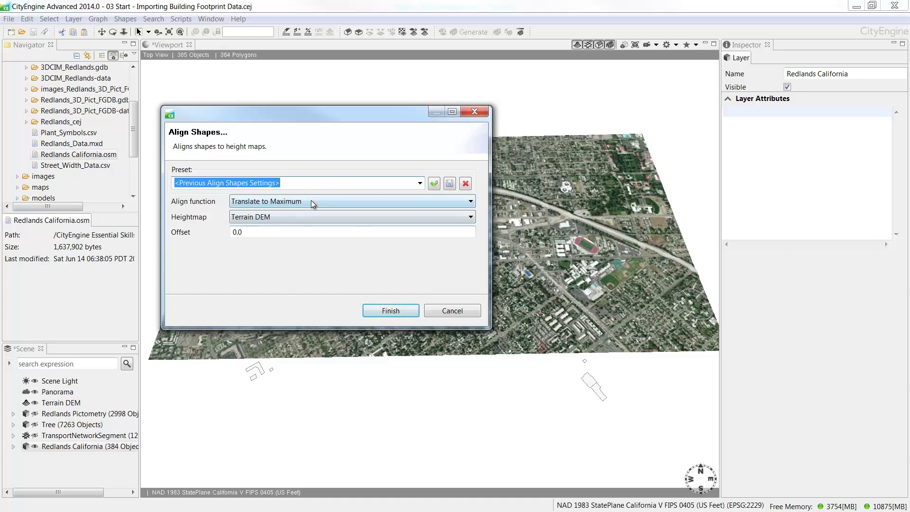
click(311, 200)
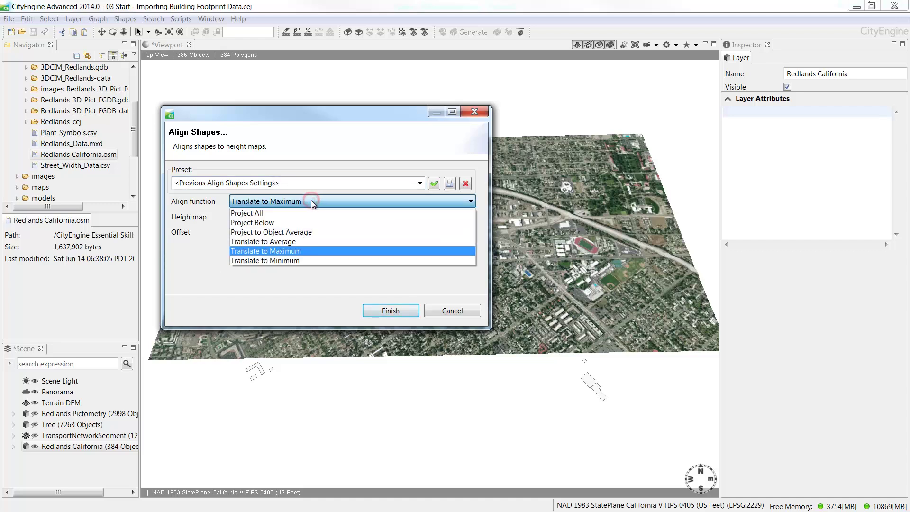
click(297, 241)
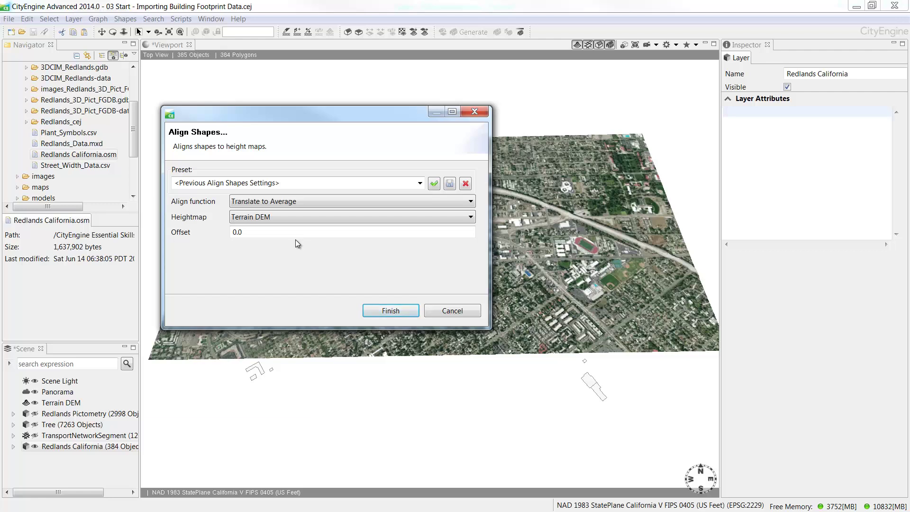
click(382, 311)
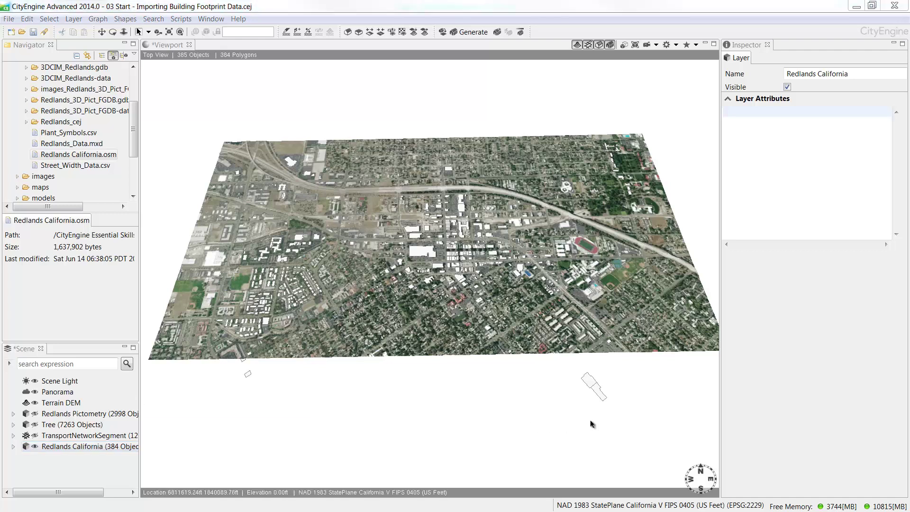
drag(620, 416, 216, 364)
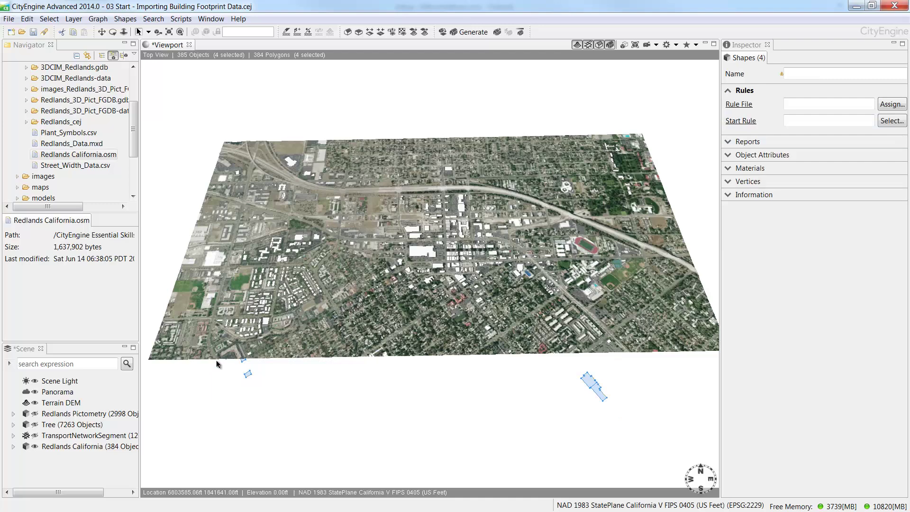
Step: Realign the Redlands California shapes to the Terrain DEM with Translate to Maximum and delete the stray footprints off the terrain's southeast edge
right_click(75, 447)
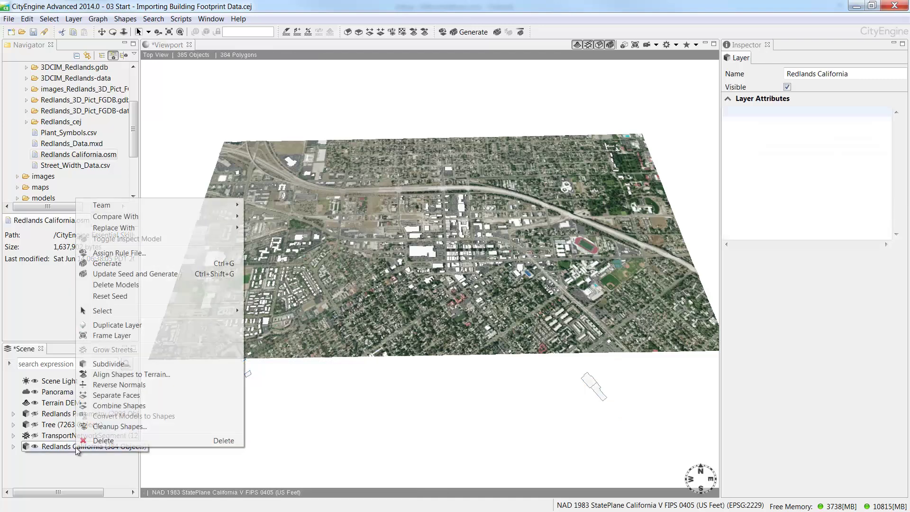
click(115, 373)
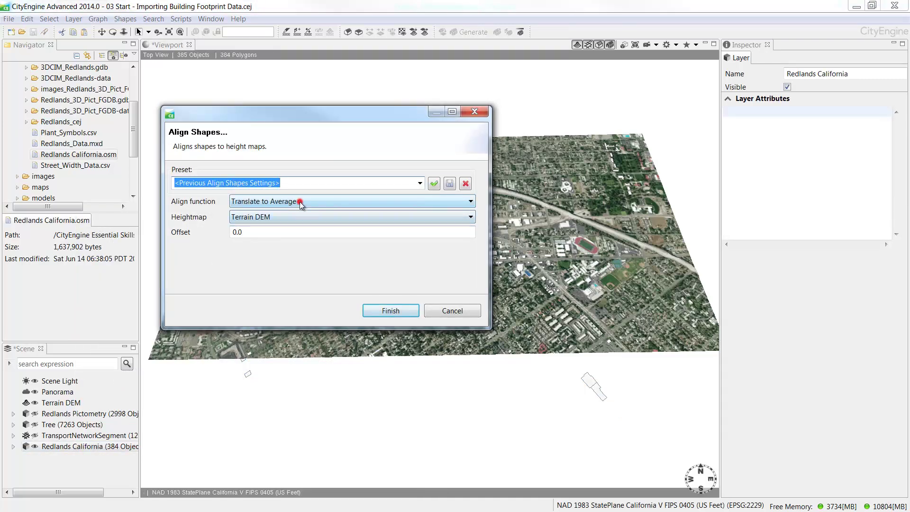
click(300, 201)
click(300, 247)
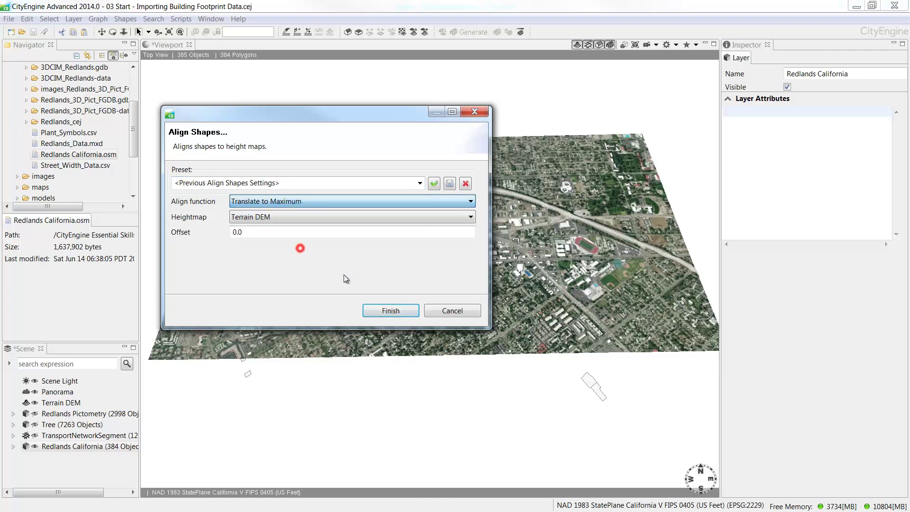
click(378, 309)
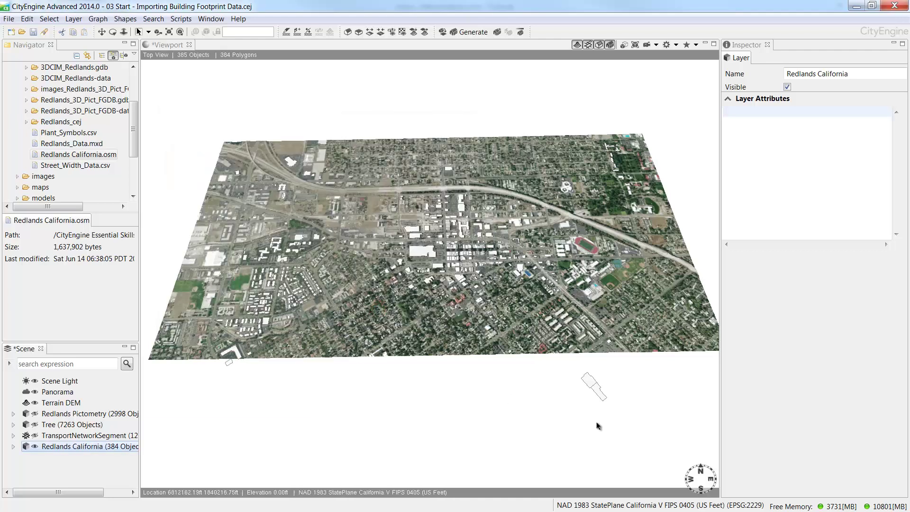
drag(633, 416, 568, 369)
key(Delete)
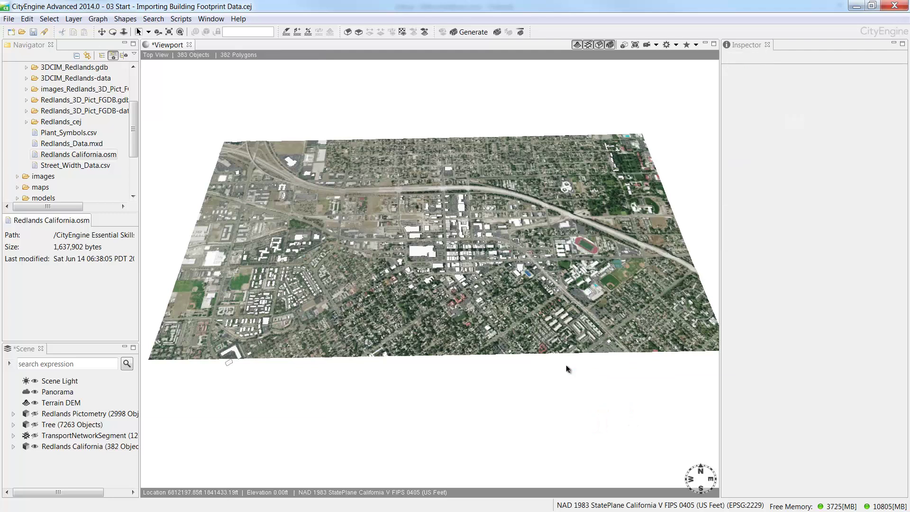
Step: Rename the Redlands California layer to Redlands Buildings and hide it in the scene
click(93, 446)
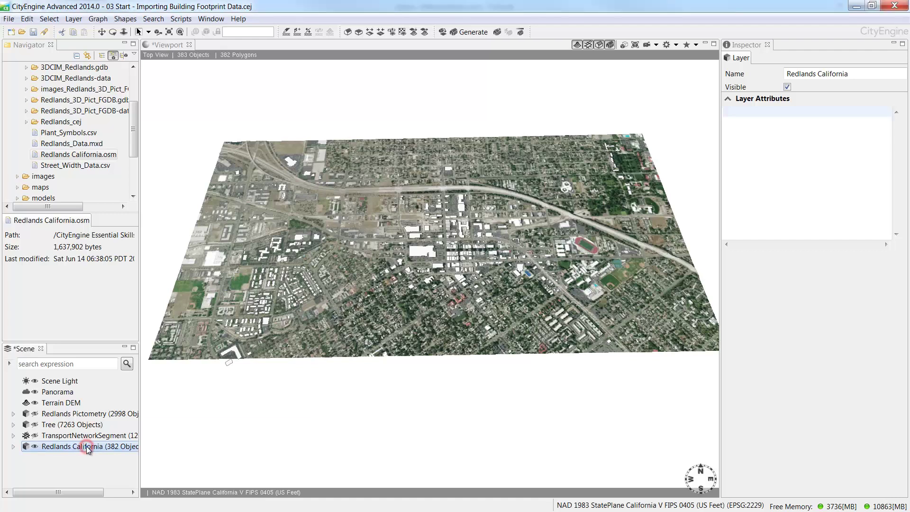
click(857, 77)
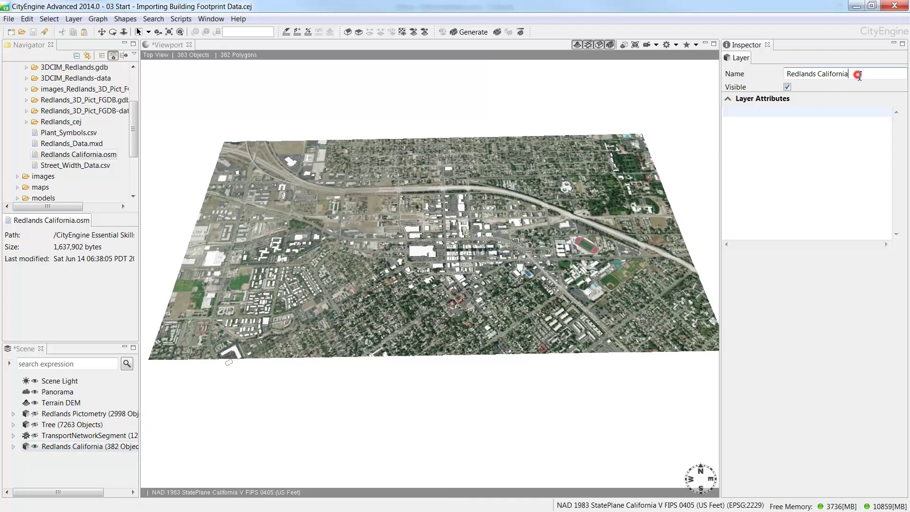
drag(858, 77, 821, 79)
text(Buildings)
click(704, 94)
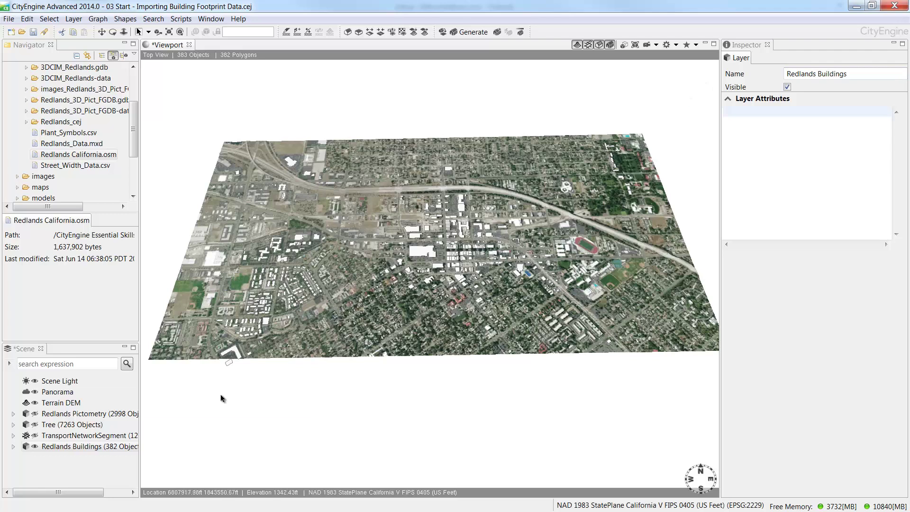
click(34, 447)
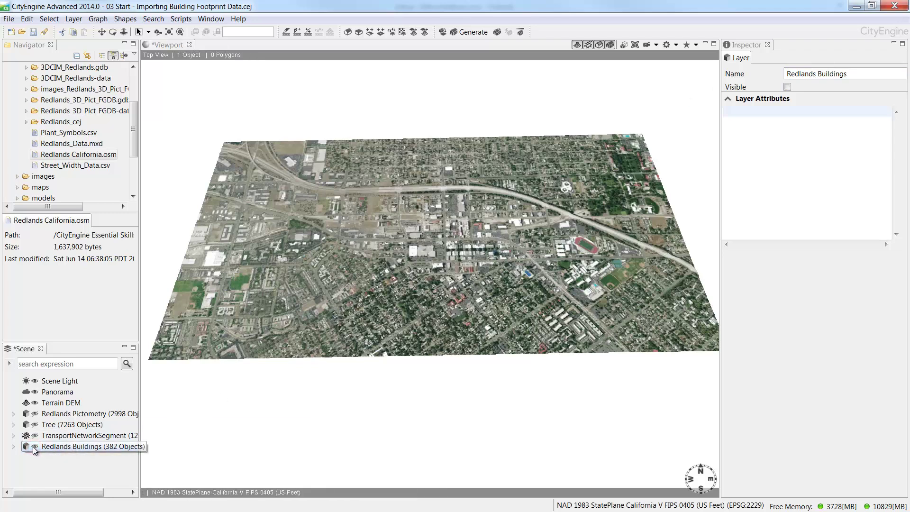
Step: Import only the Building polygon layer from 3DCIM_Redlands.gdb, keeping the existing graph cleanup settings
drag(132, 132, 137, 119)
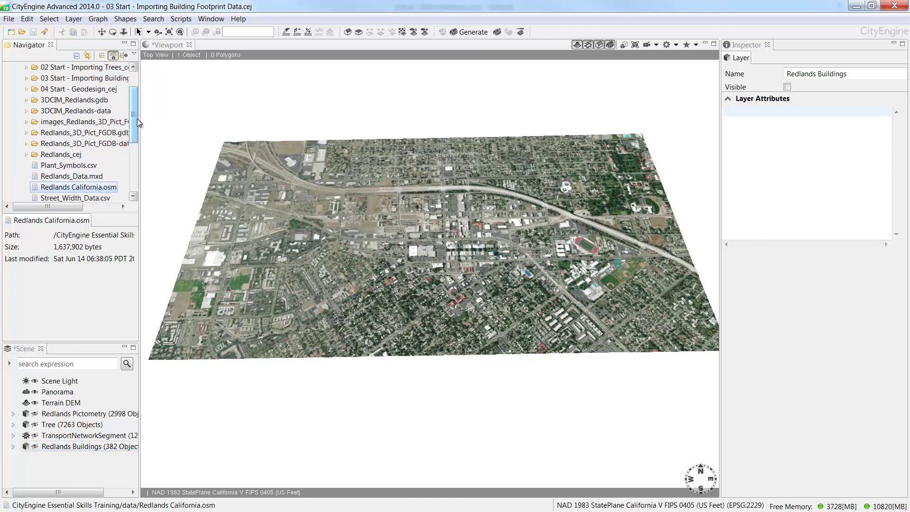
click(90, 102)
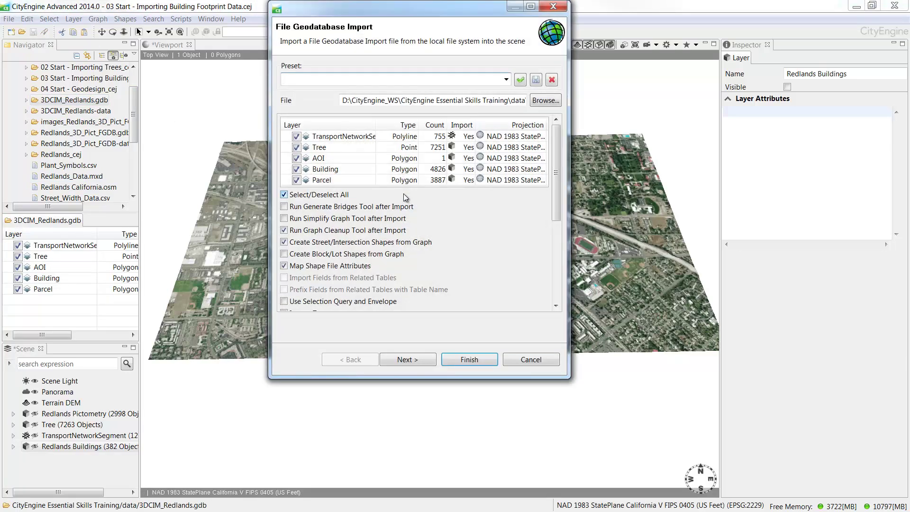
click(285, 195)
click(296, 169)
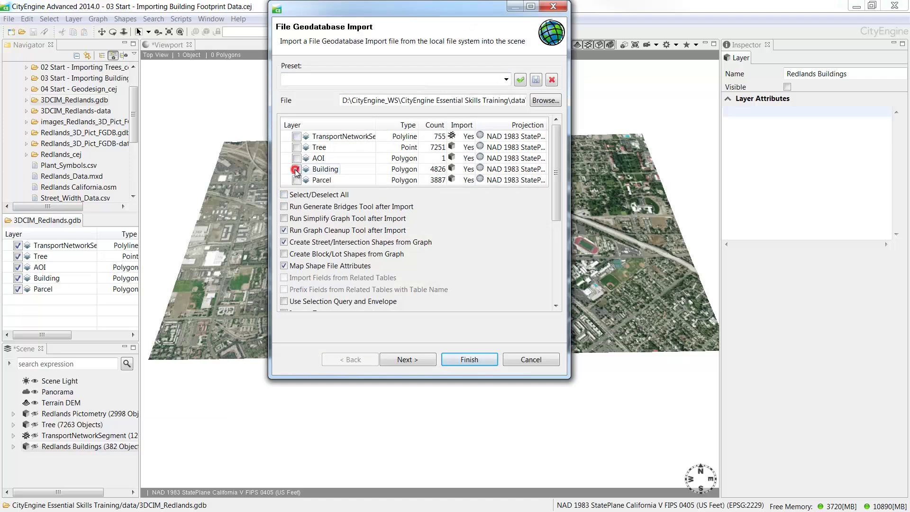
click(400, 359)
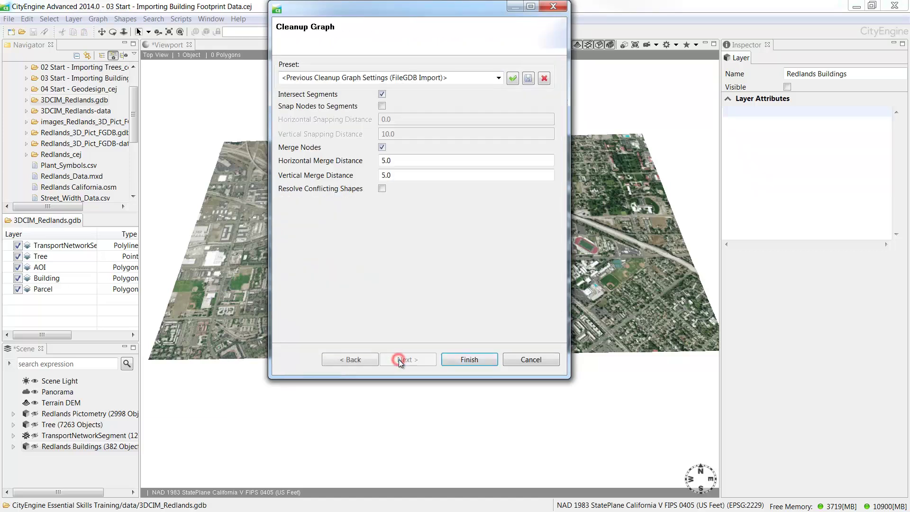
click(463, 362)
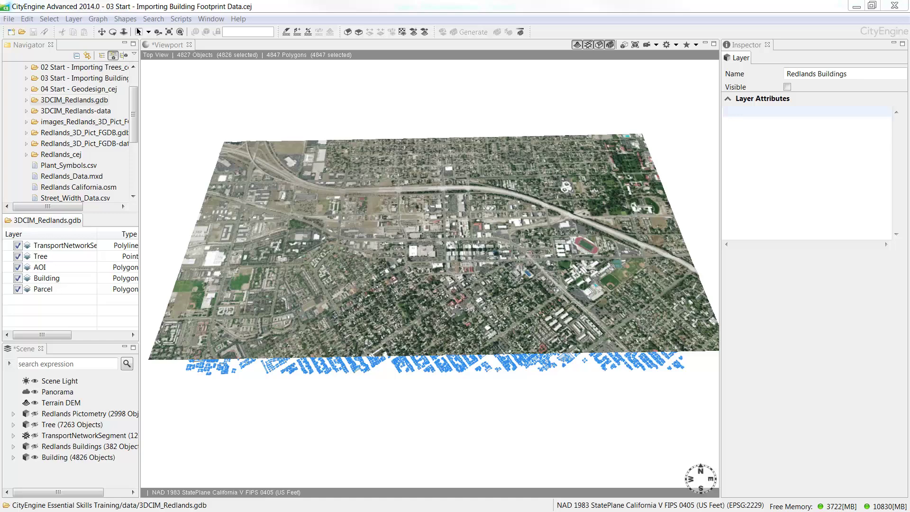
Step: Align the Building layer's shapes to the Terrain DEM heightmap with Translate to Average and a 0.0 offset
right_click(50, 456)
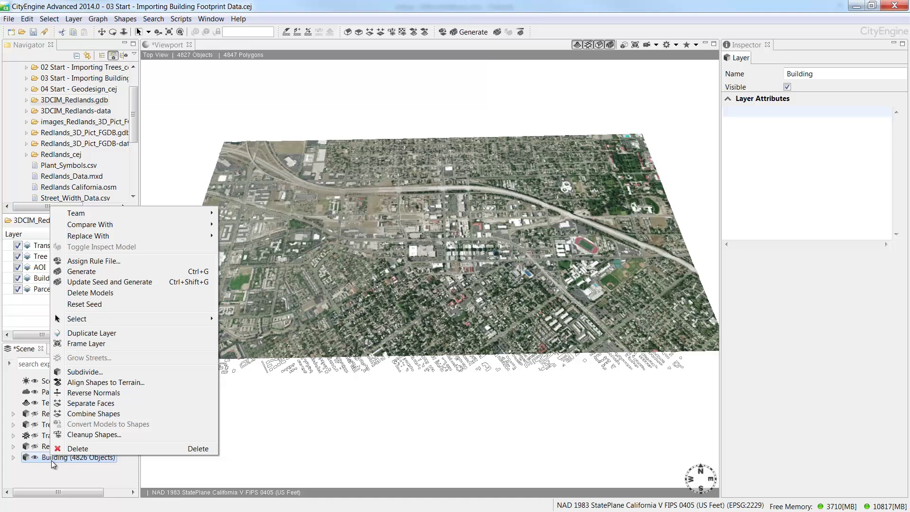
click(80, 383)
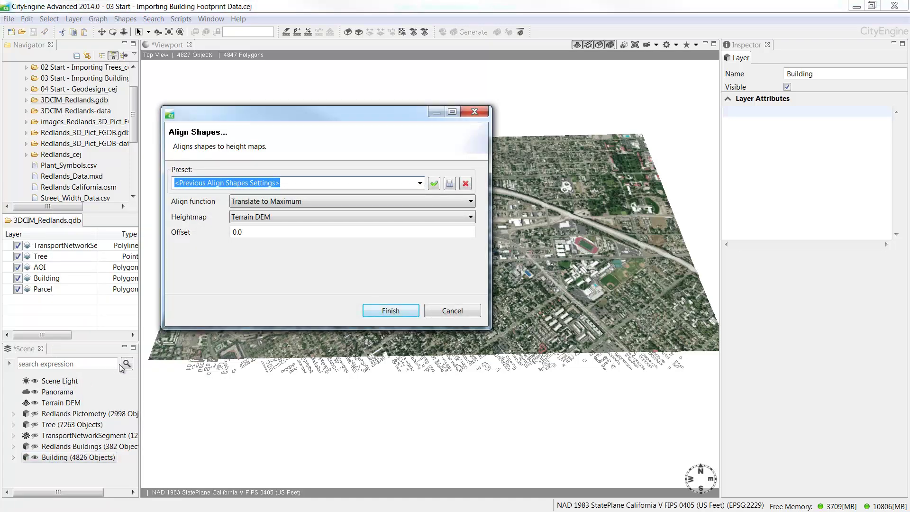
click(472, 202)
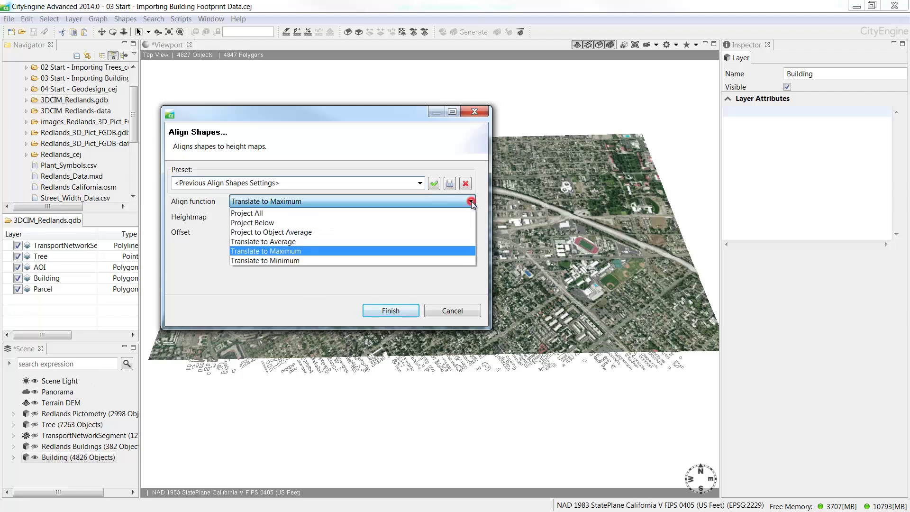
click(440, 242)
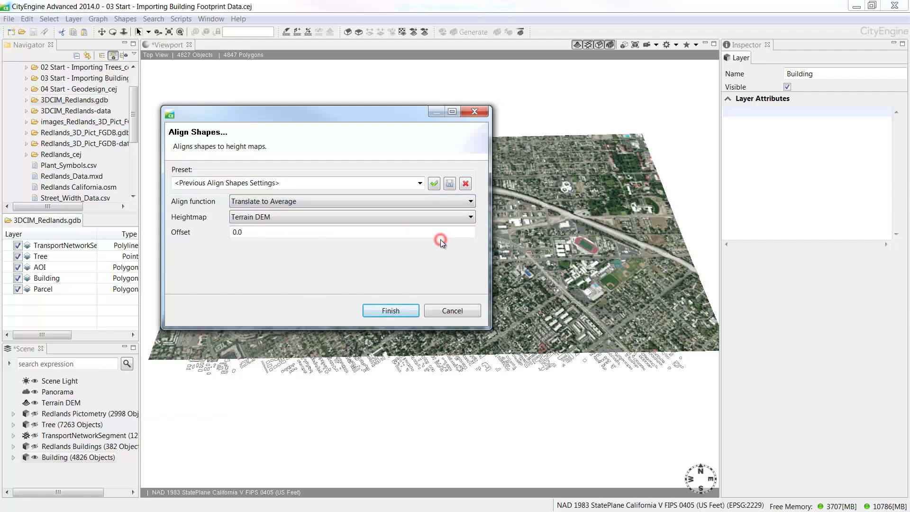
click(403, 311)
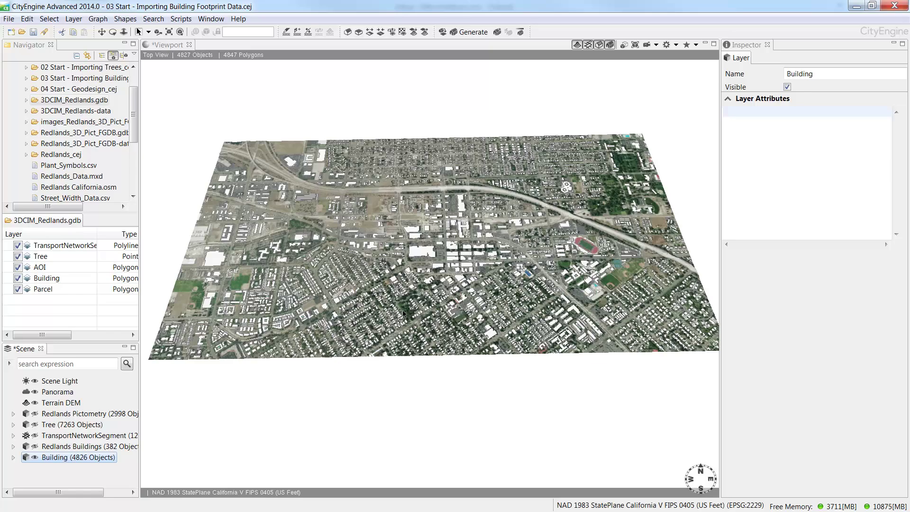
Step: Select all objects in the Building layer and align the Terrain DEM to them, keeping 100.0 maximal raise and lower distances
click(404, 313)
scroll(431, 260, up, 5)
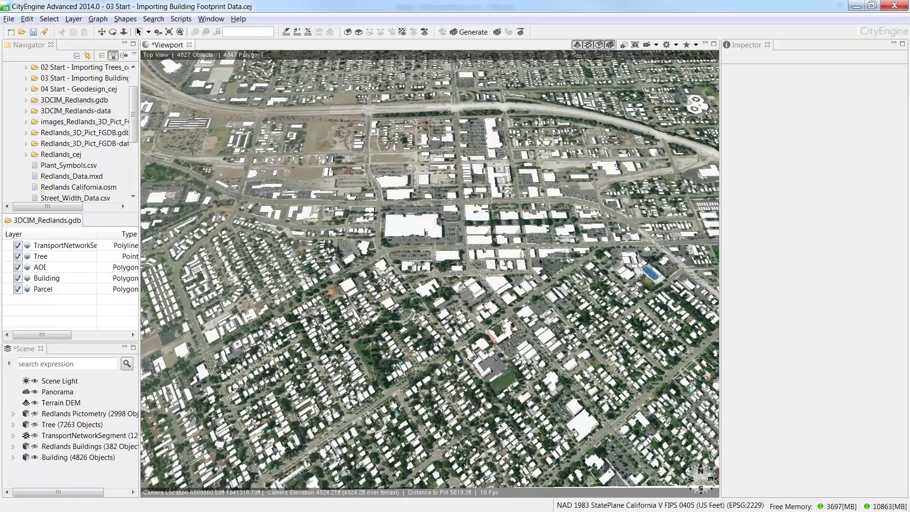
scroll(541, 261, up, 5)
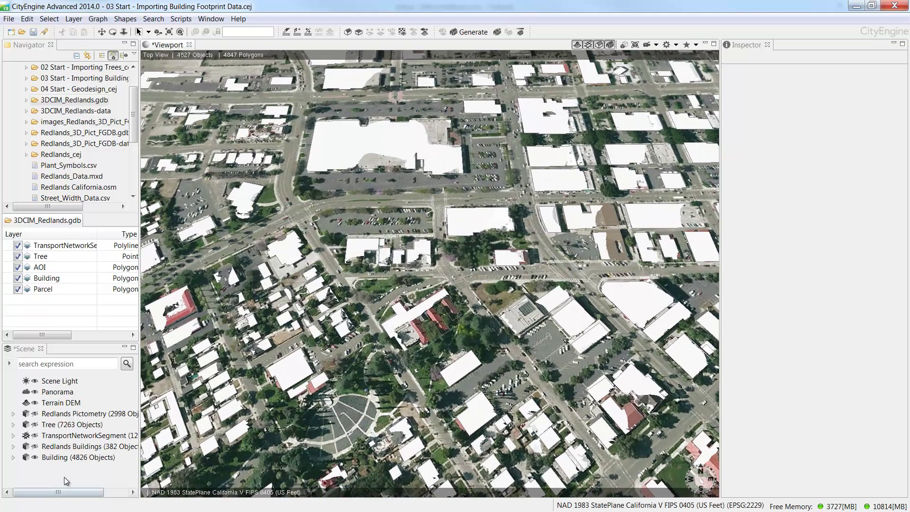
click(69, 458)
right_click(69, 459)
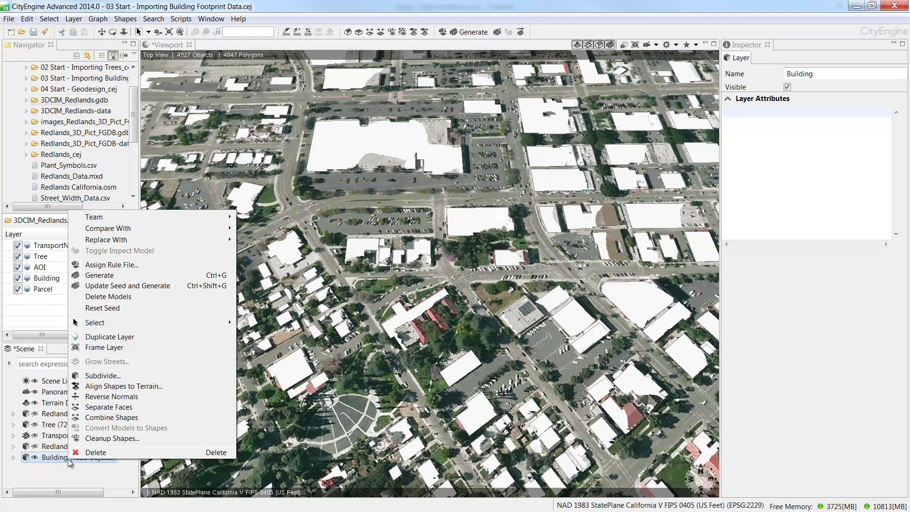
mouse_move(124, 327)
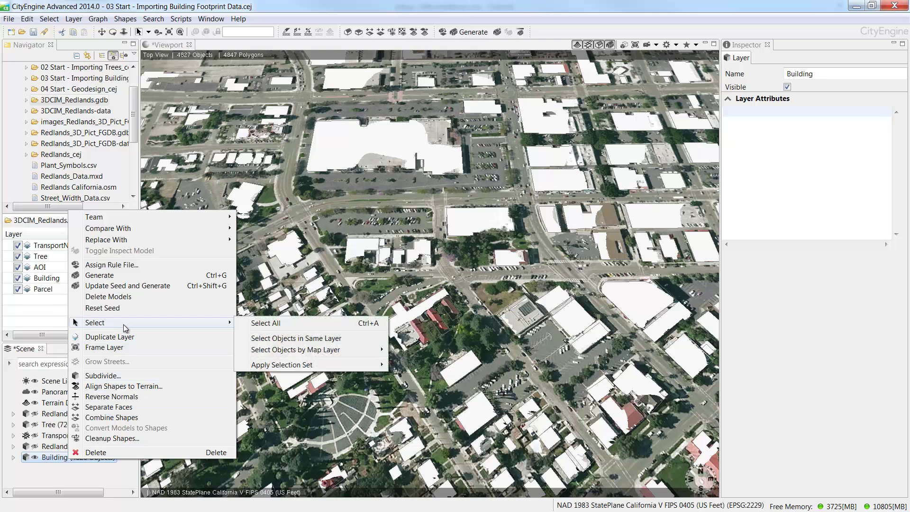
click(269, 338)
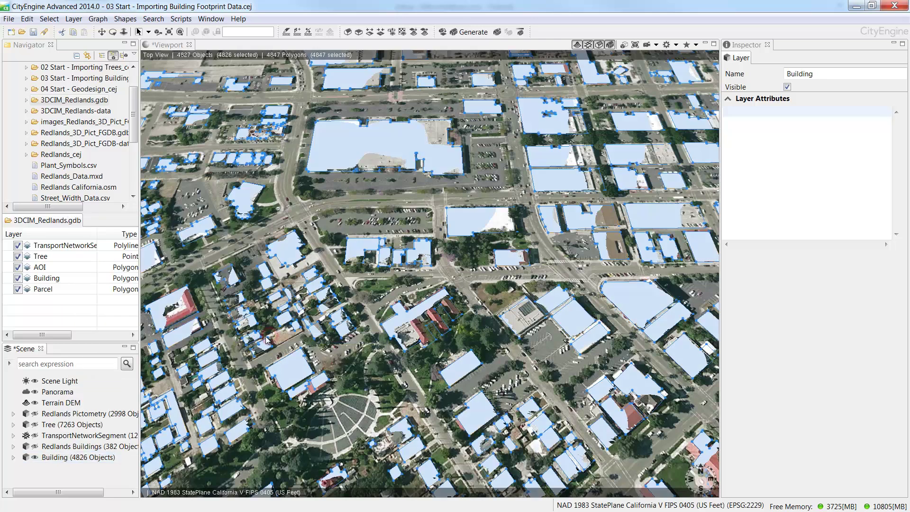
click(425, 34)
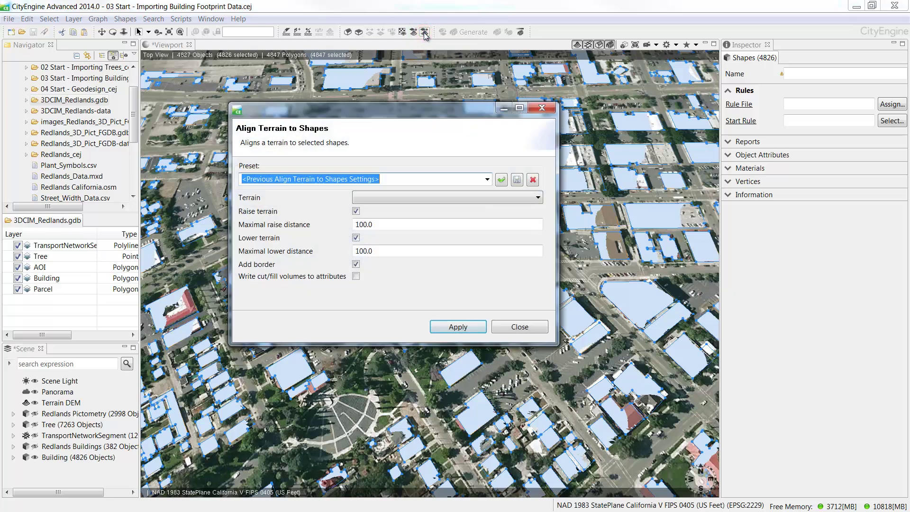
click(447, 197)
click(439, 209)
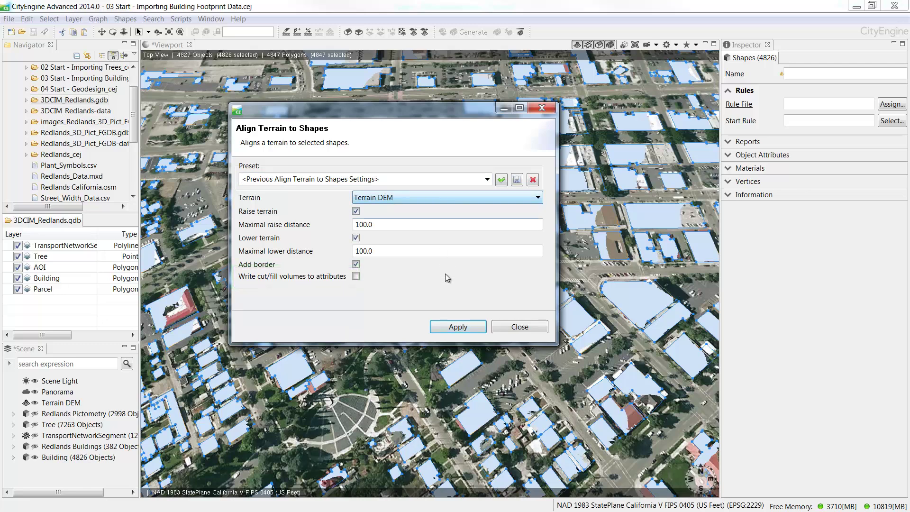
click(453, 327)
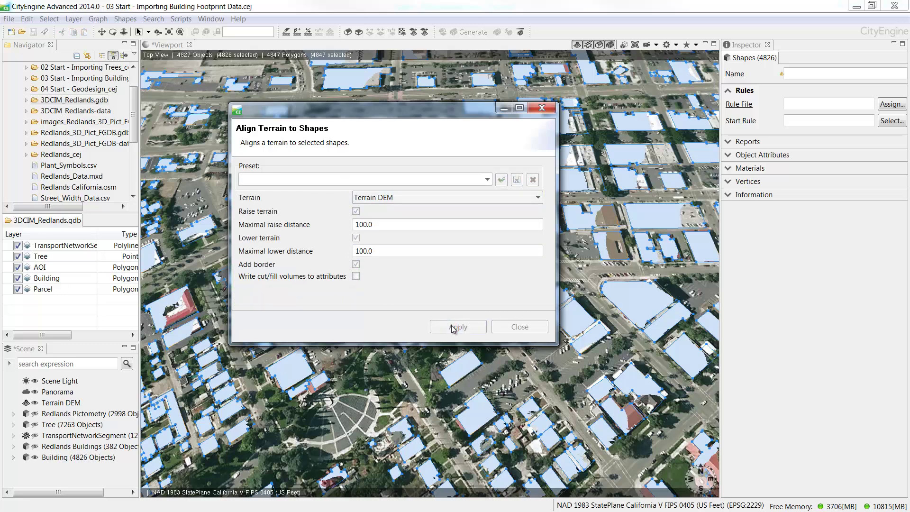
click(512, 326)
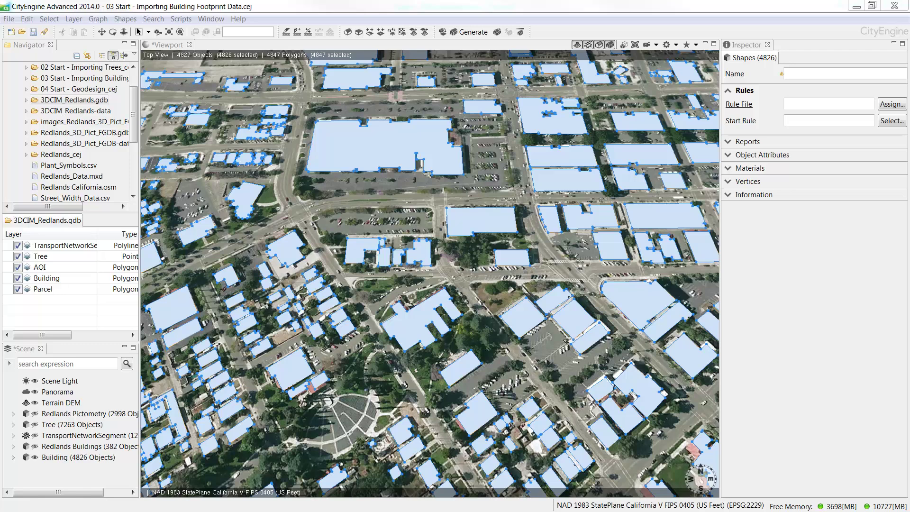
Step: Assign the Essential_Building.cga rule file to the Building layer and generate its 3D models
right_click(66, 459)
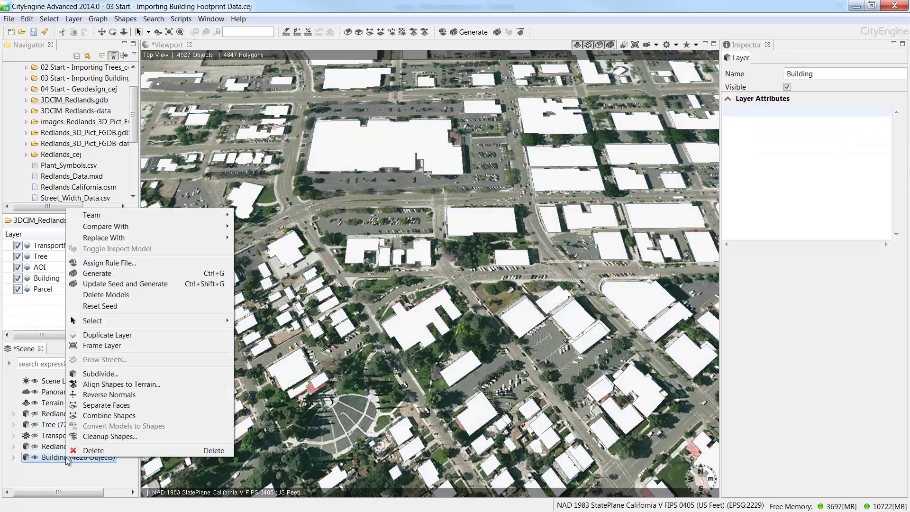
click(104, 263)
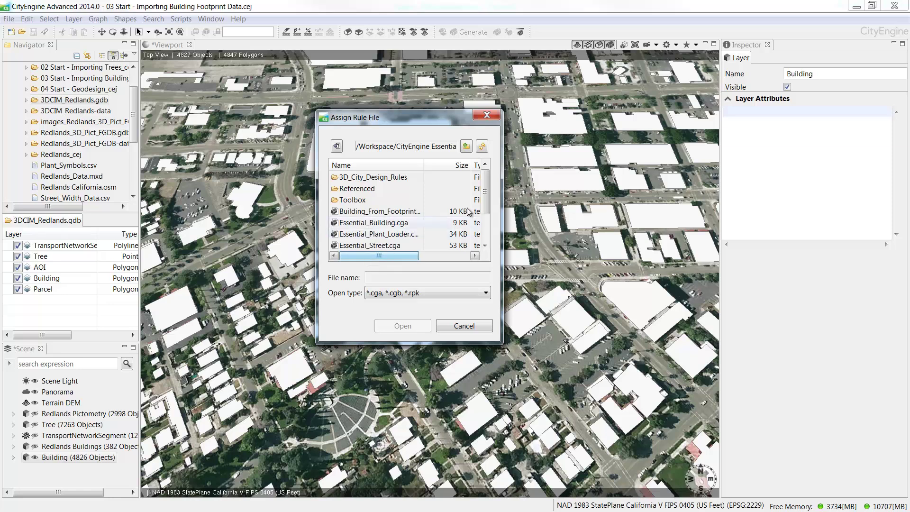
click(483, 201)
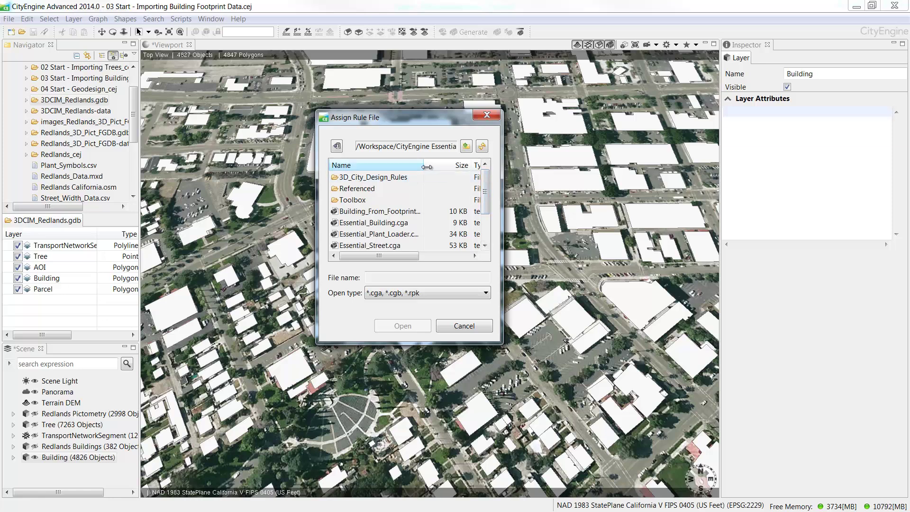
drag(426, 167, 468, 169)
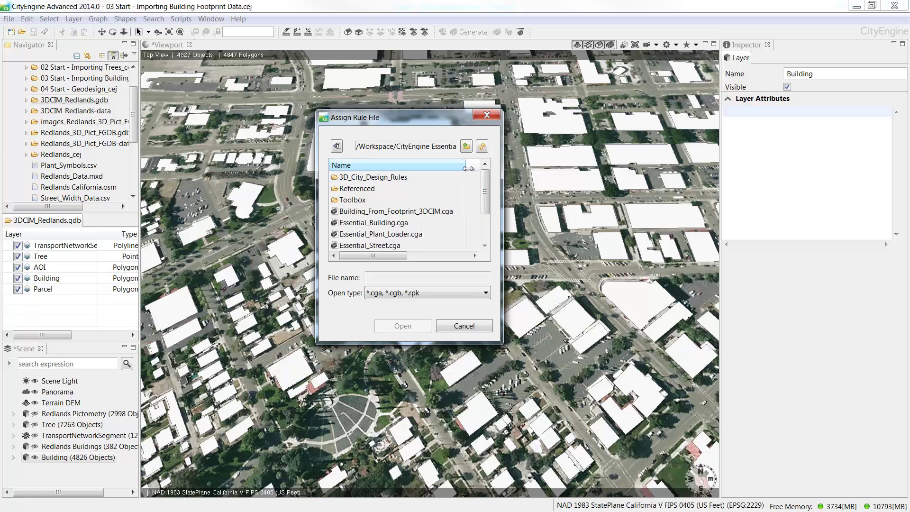
click(395, 222)
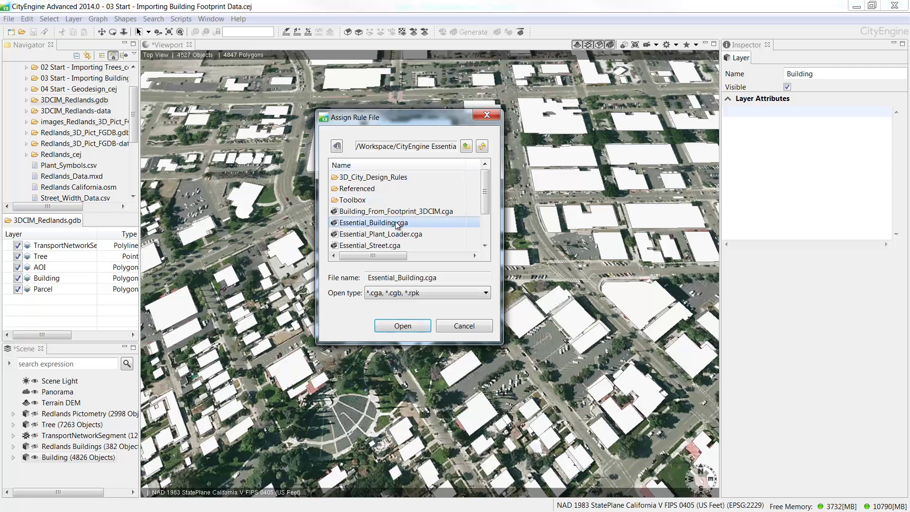
click(401, 326)
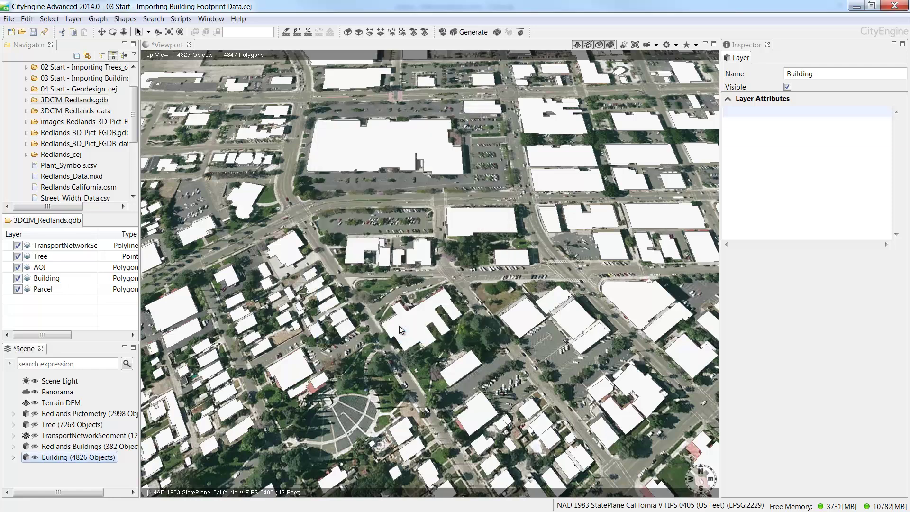
click(471, 34)
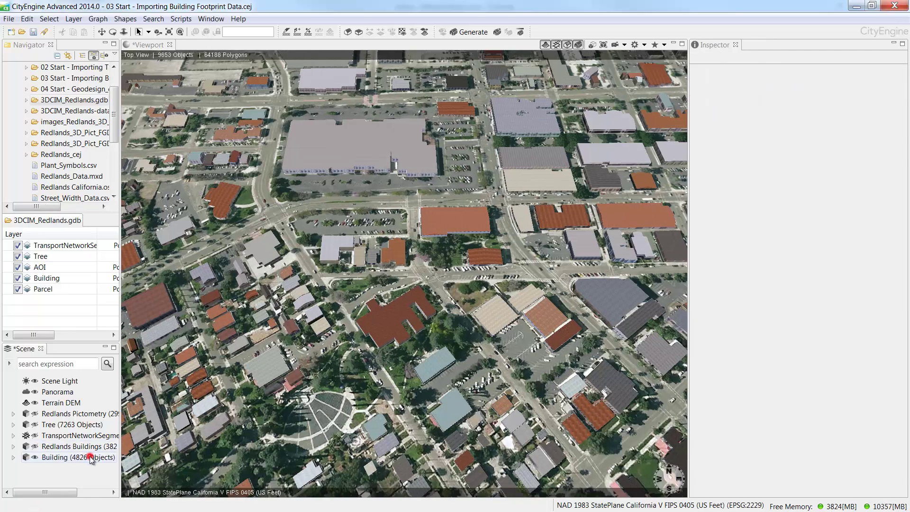
Step: Select all objects in the Building layer and examine their Essential_Building rule attributes down to the 3DCIM Mapping group
click(92, 458)
right_click(91, 458)
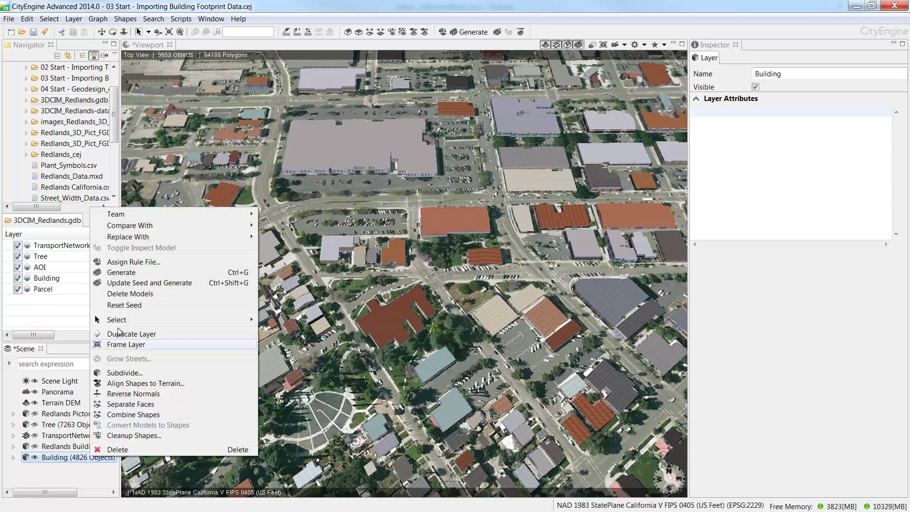
mouse_move(121, 322)
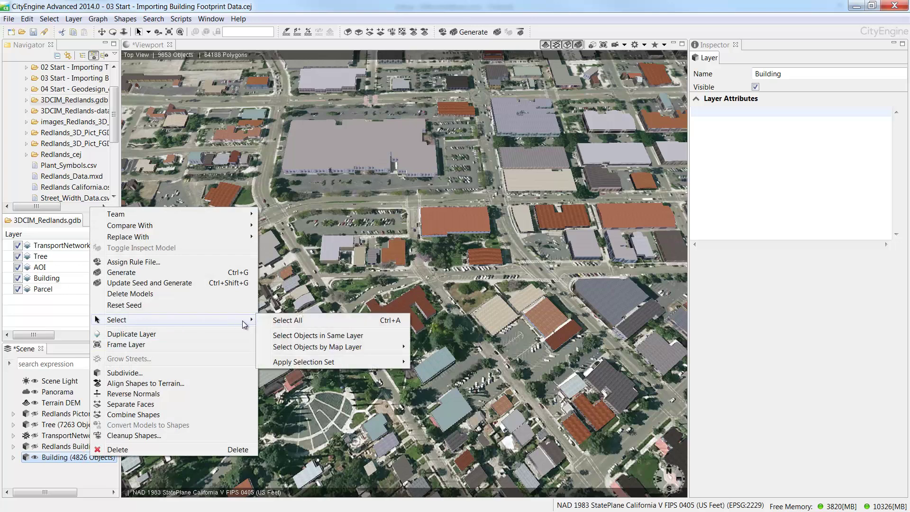
click(295, 336)
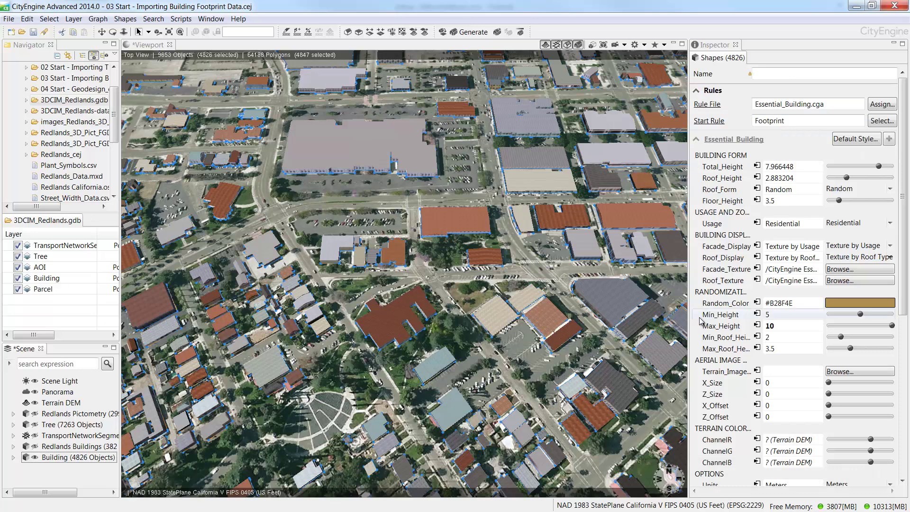
mouse_move(701, 327)
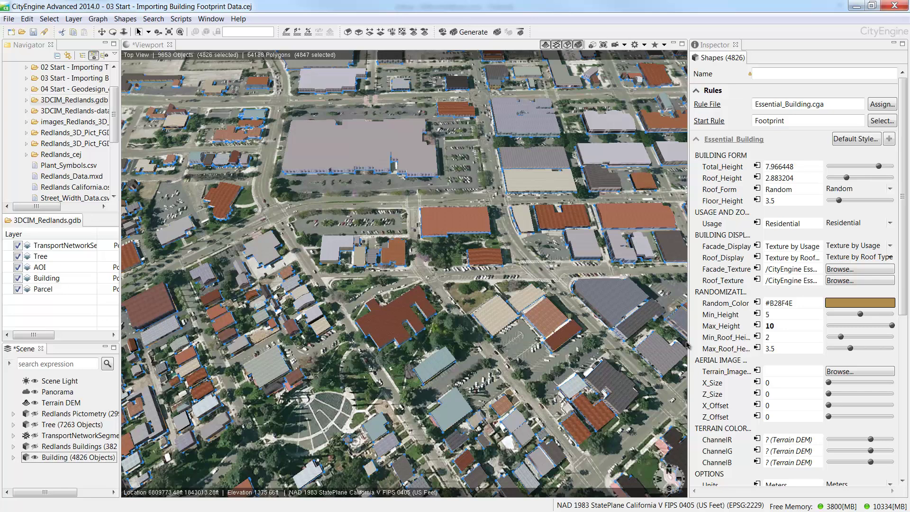
scroll(909, 199, down, 2)
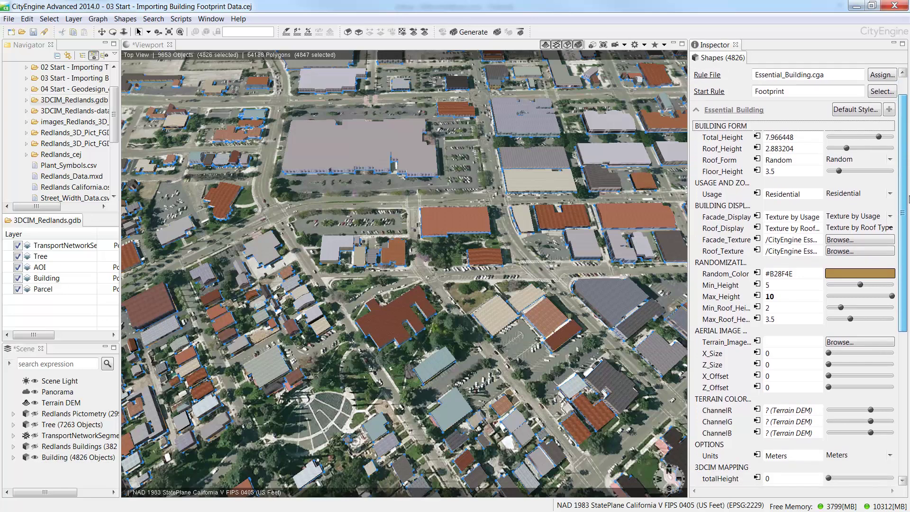
drag(909, 199, 908, 290)
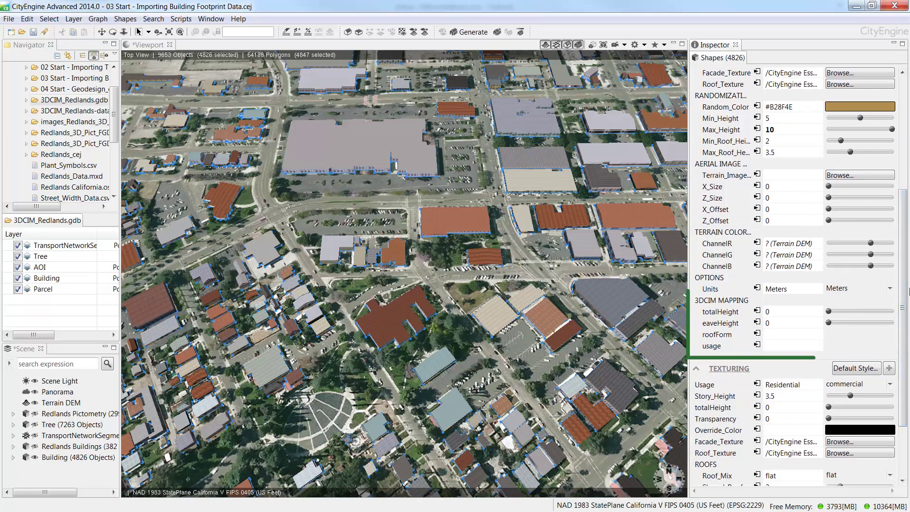
Step: Check which Building layer attributes can serve as the source for totalHeight, leaving its connection unmapped
click(758, 312)
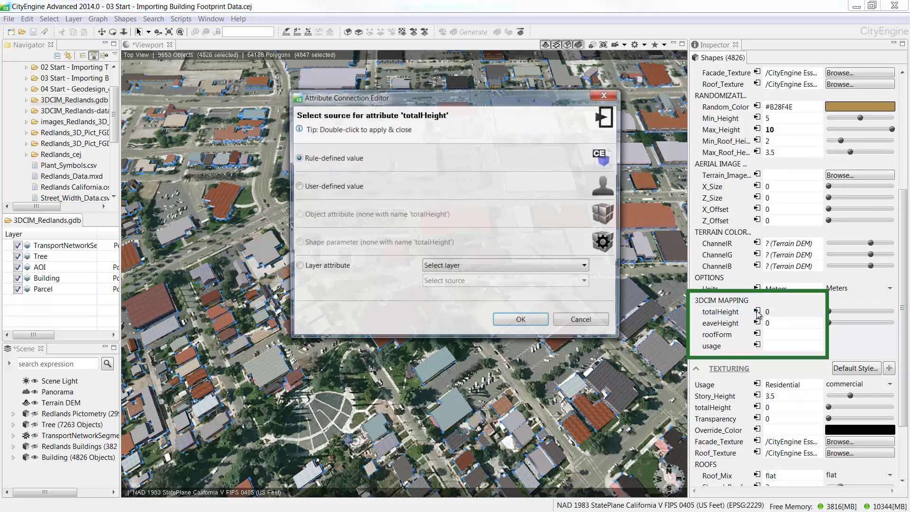
click(297, 268)
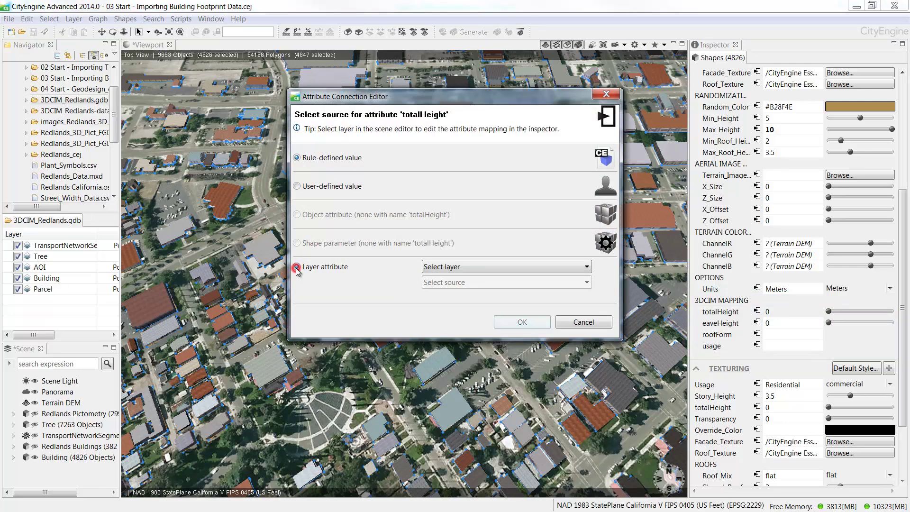
click(437, 267)
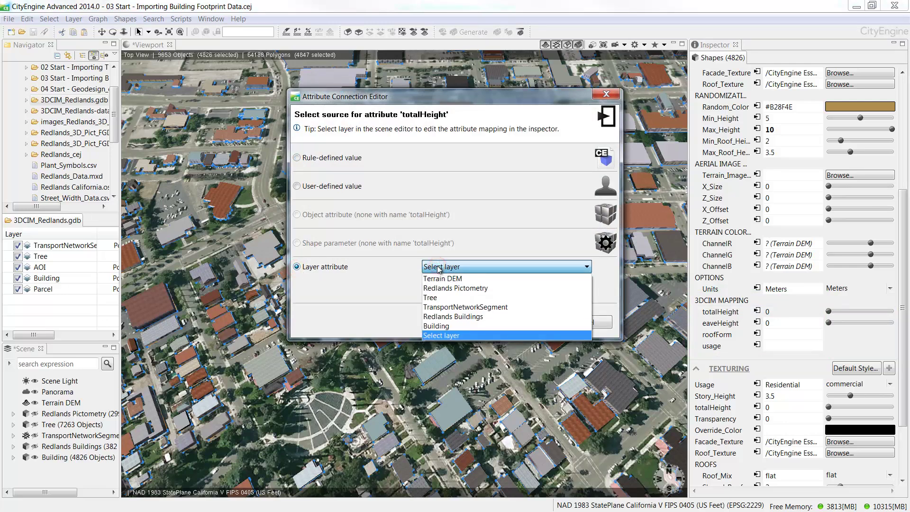
click(437, 327)
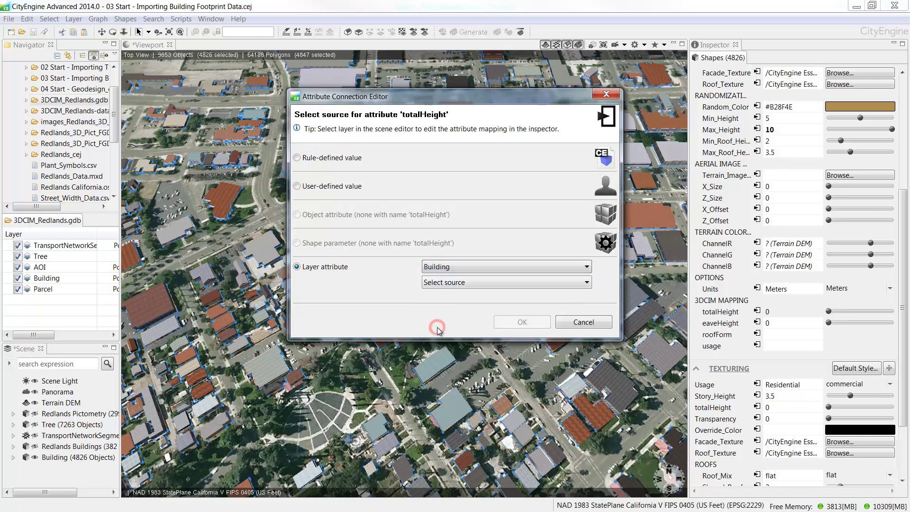
click(587, 283)
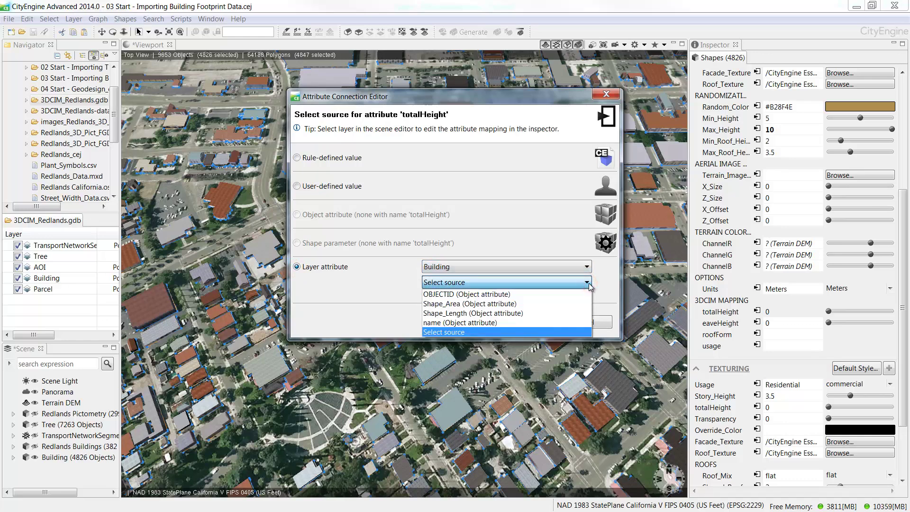
click(395, 275)
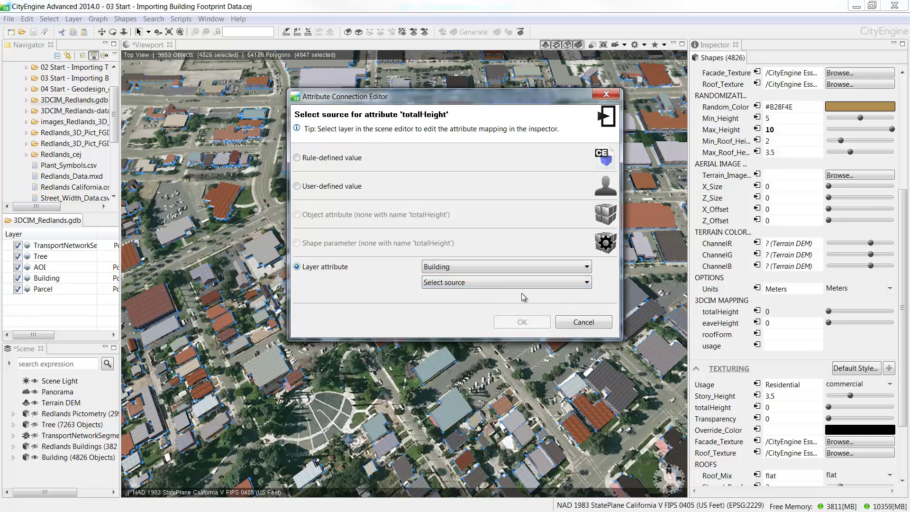
click(573, 324)
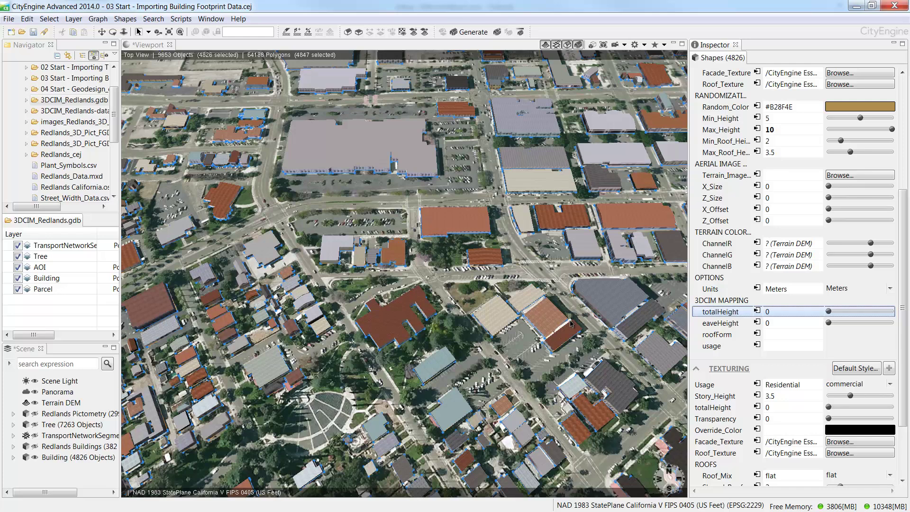
Step: Set the Roof_Form of the large building beside the parking lots to Flat, viewing it from bookmark 4
click(664, 45)
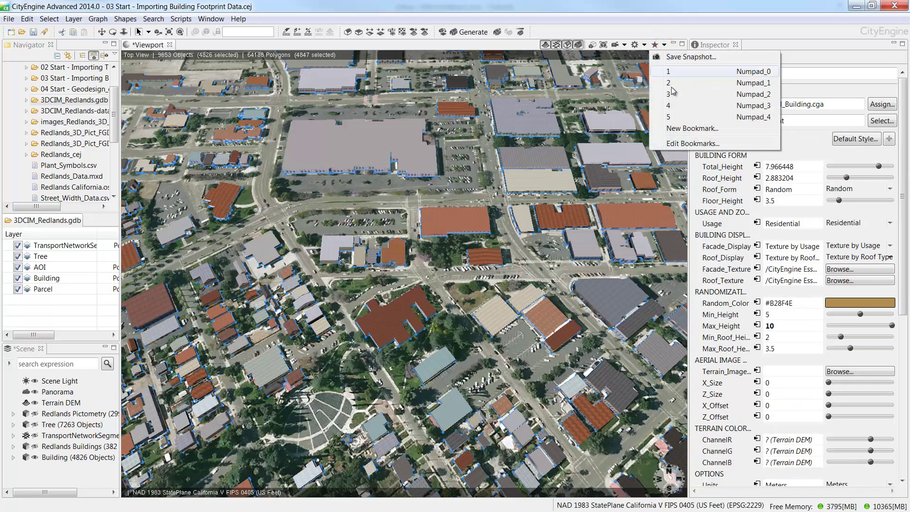
click(673, 106)
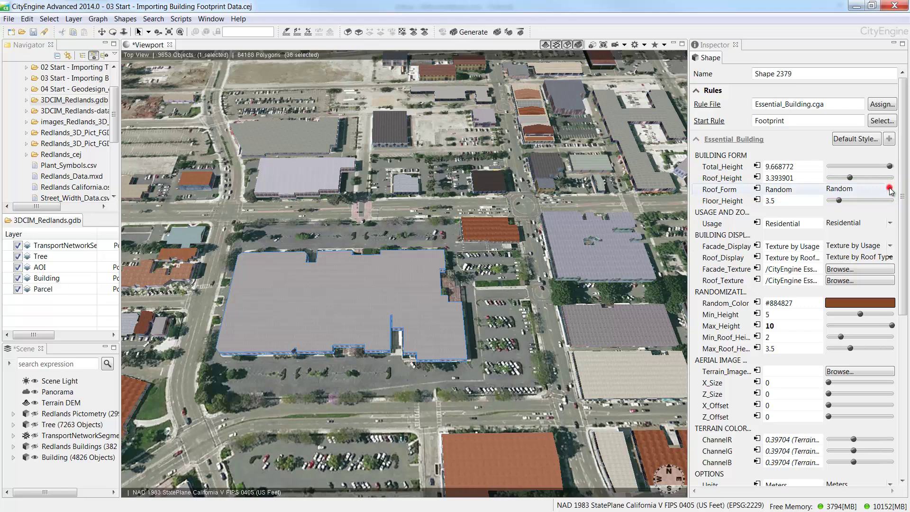
click(890, 189)
click(834, 210)
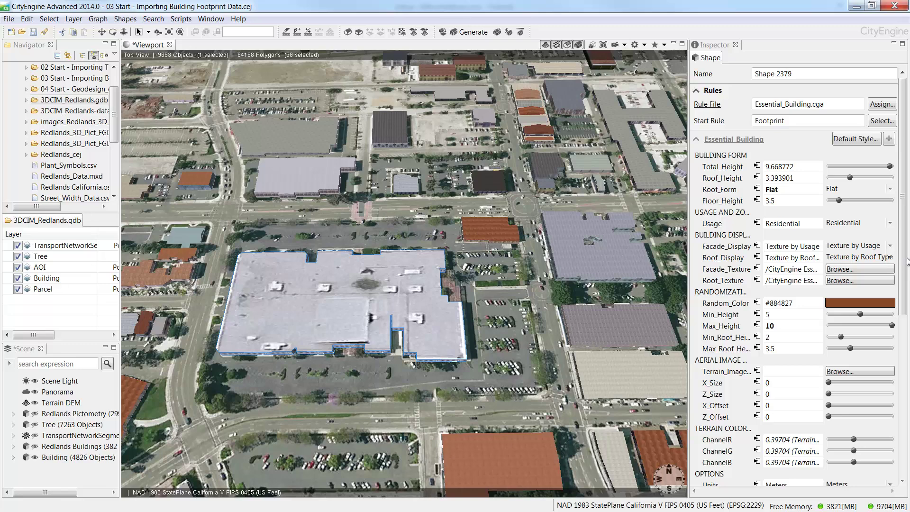
Step: Set Roof_Display to Texture by Aerial Image for all Building layer shapes, using Imagery.png from the maps folder as the terrain image
click(892, 258)
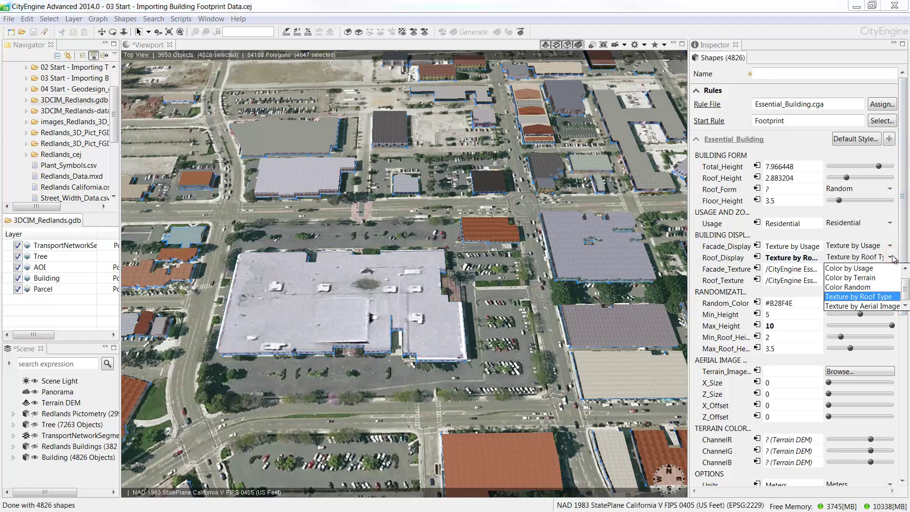
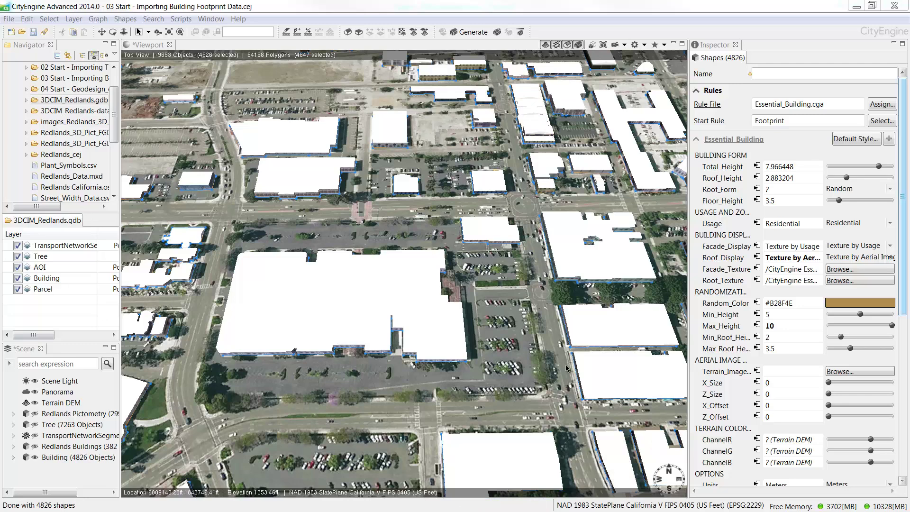
click(719, 374)
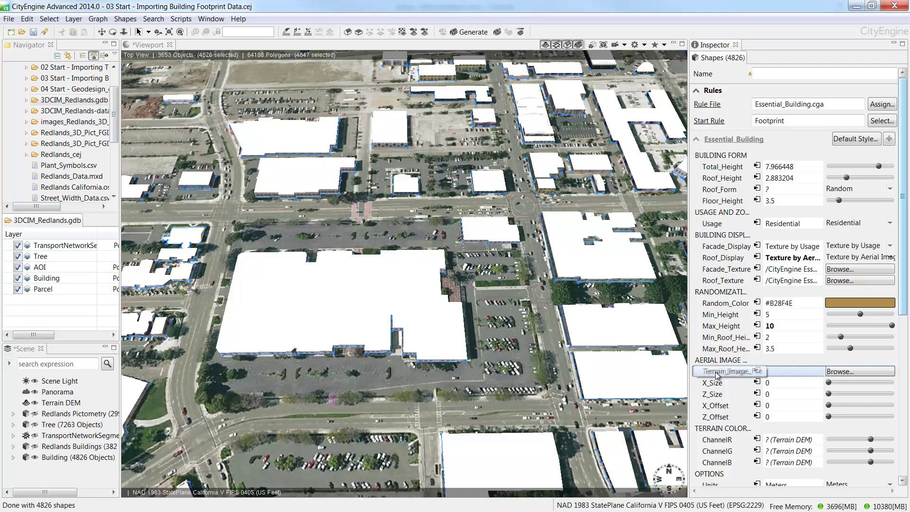
click(836, 373)
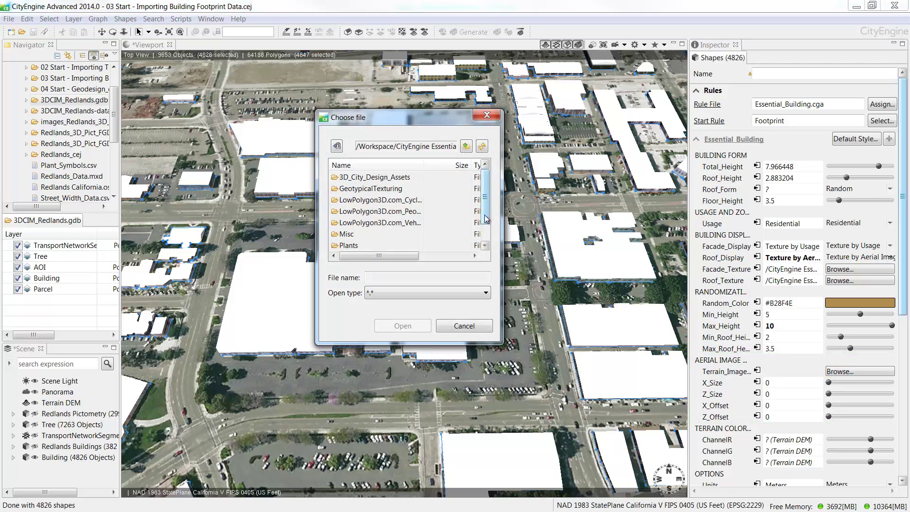
click(466, 146)
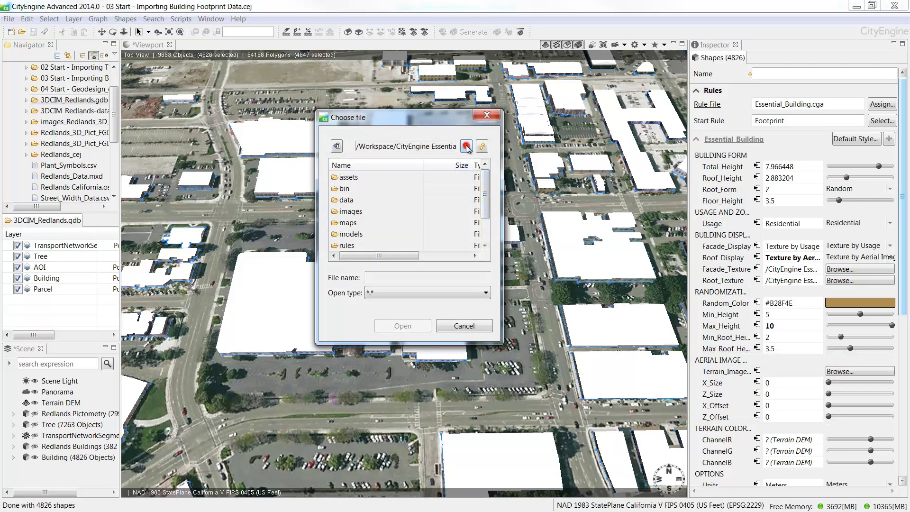
double_click(354, 222)
click(359, 188)
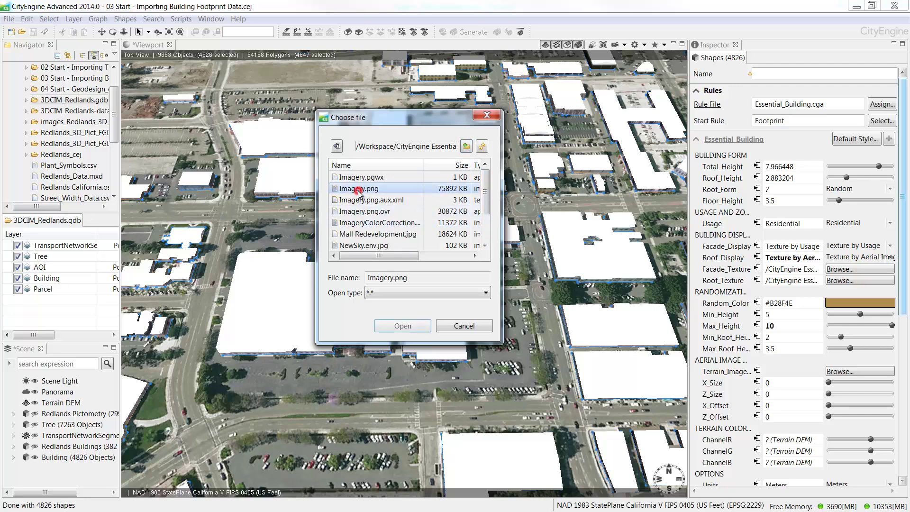
click(398, 326)
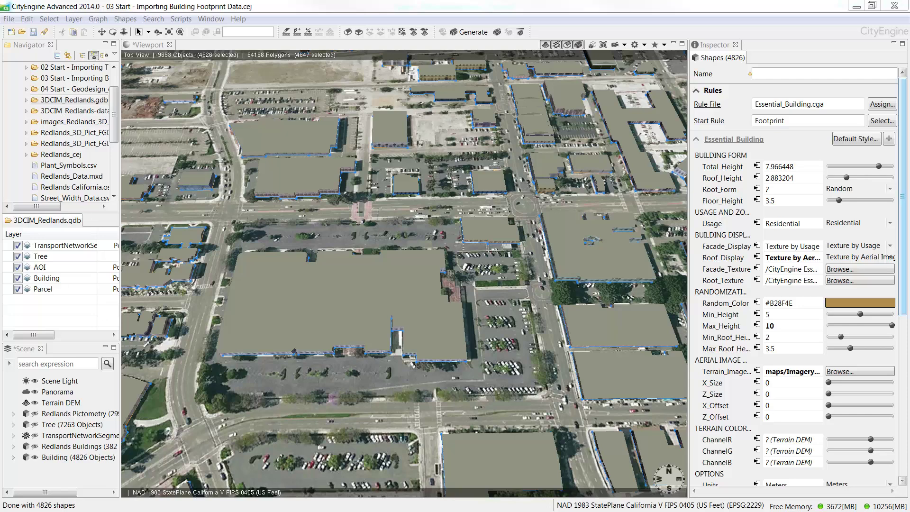
Step: Copy the Terrain DEM's X-Size, 3730.459, into the aerial image X_Size attribute of all Building layer shapes
click(71, 403)
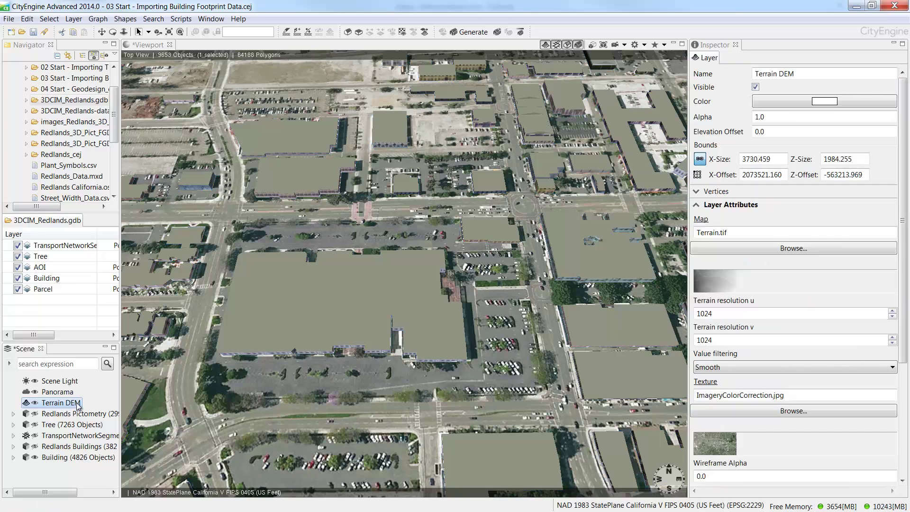
drag(774, 159, 742, 160)
key(ctrl+c)
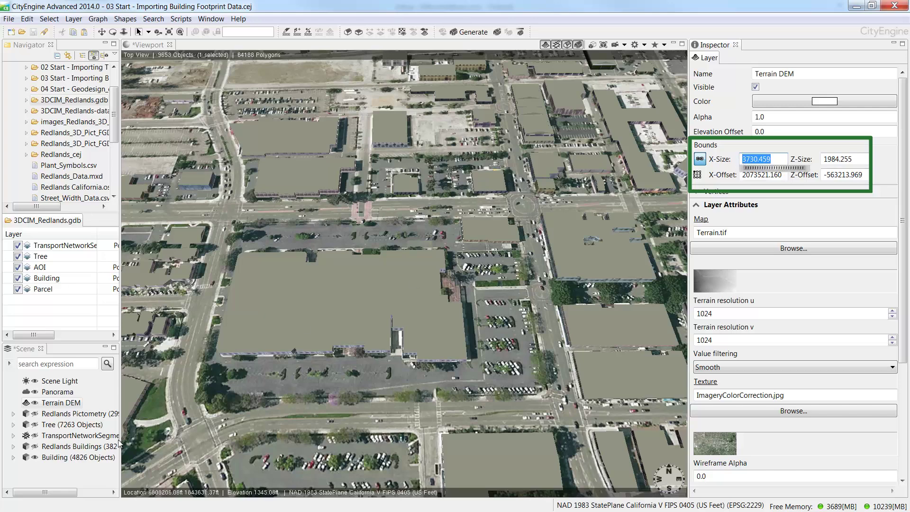
click(94, 458)
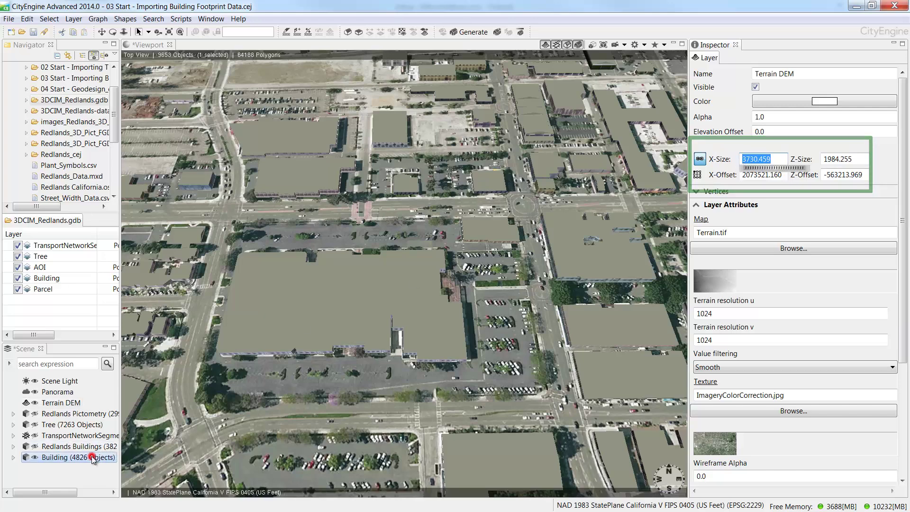
right_click(93, 459)
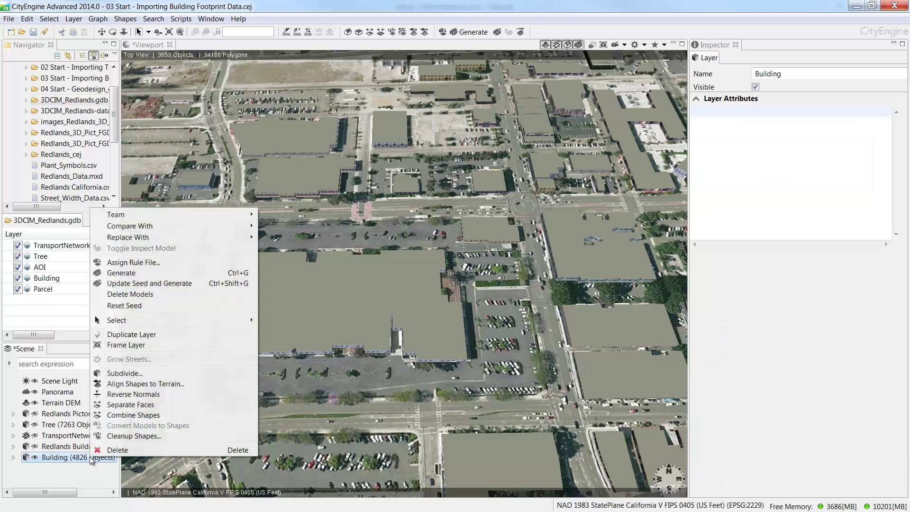
mouse_move(191, 323)
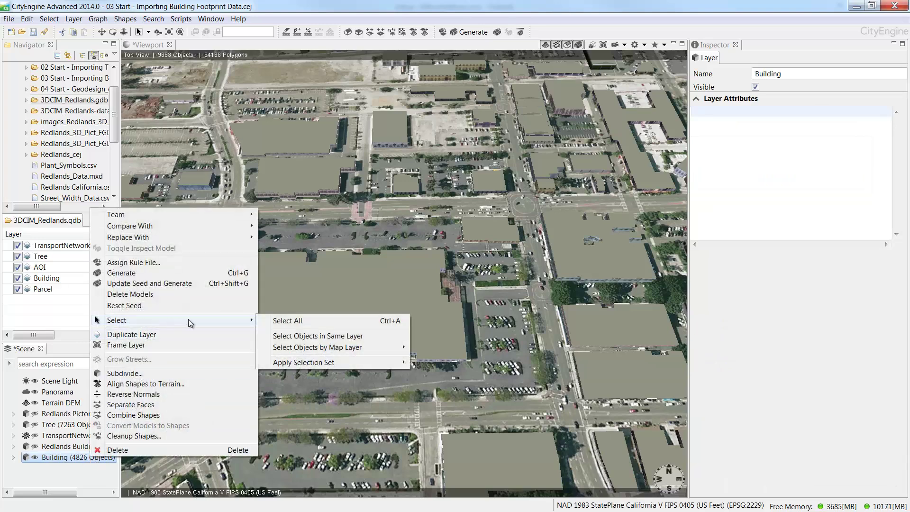
click(307, 336)
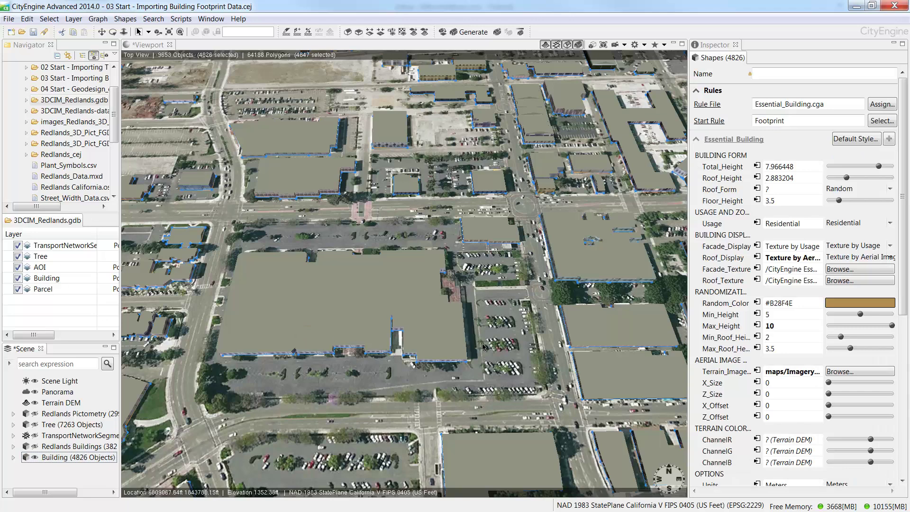
click(769, 383)
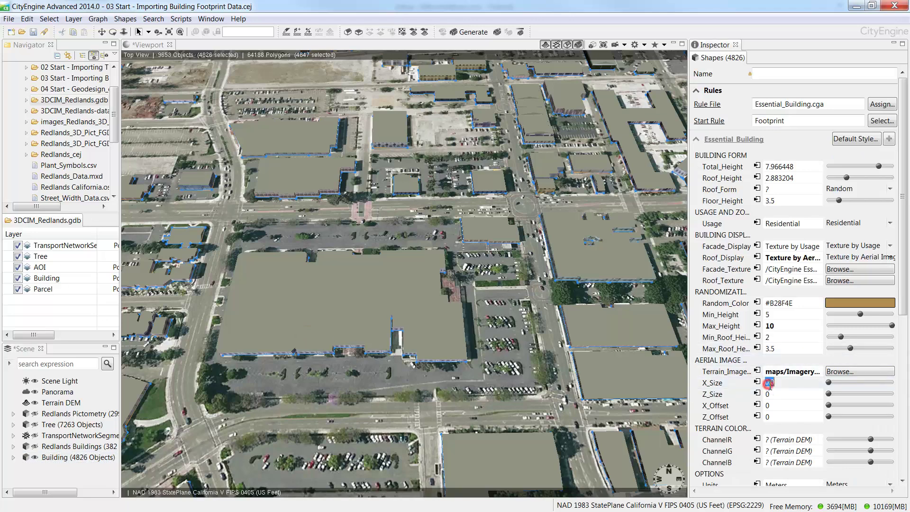
key(ctrl+v)
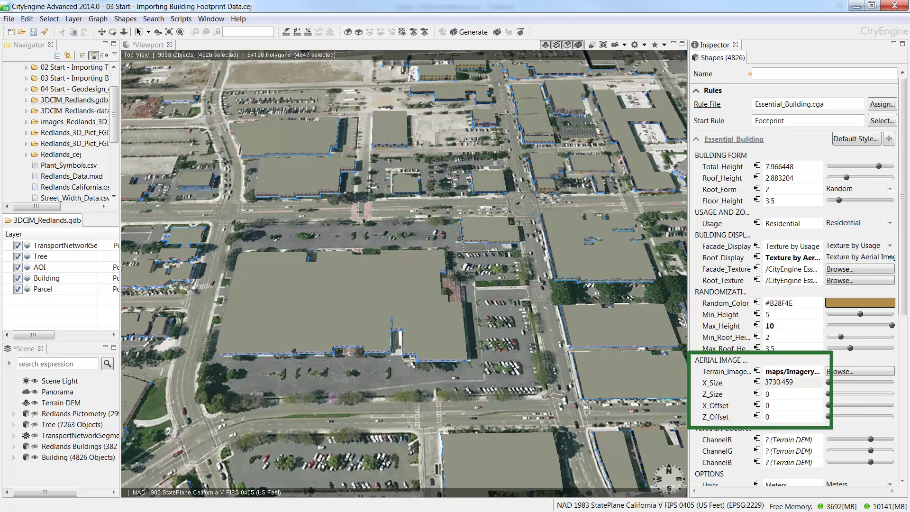
Step: Copy the Terrain DEM's Z-Size, 1984.255, into the aerial image Z_Size attribute of all Building layer shapes
click(70, 403)
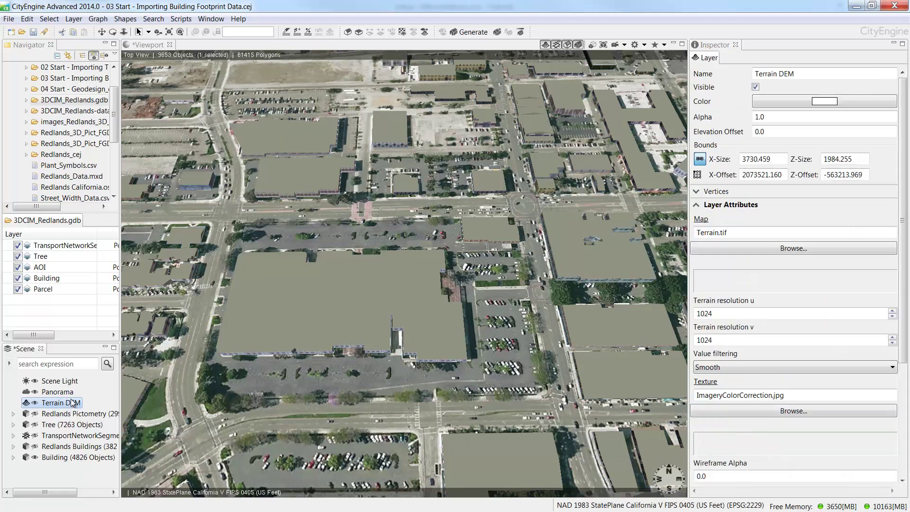
click(864, 161)
drag(864, 161, 824, 162)
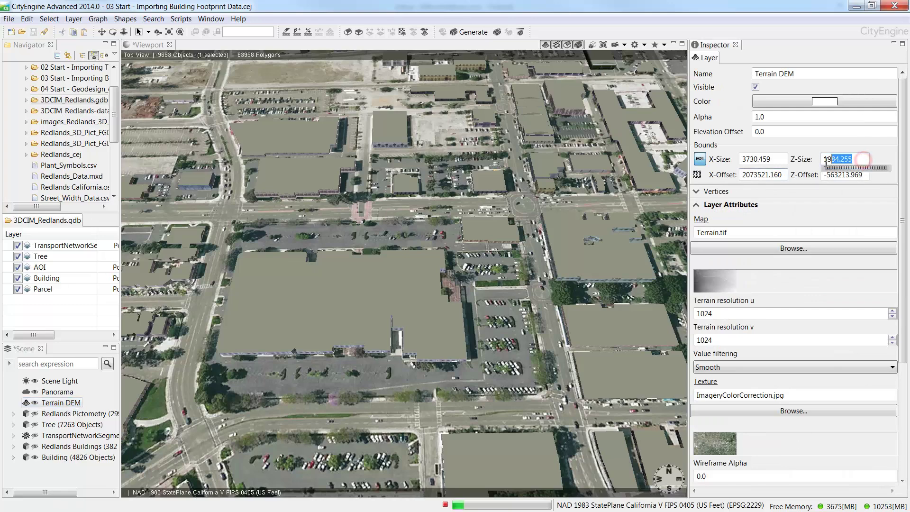
right_click(833, 159)
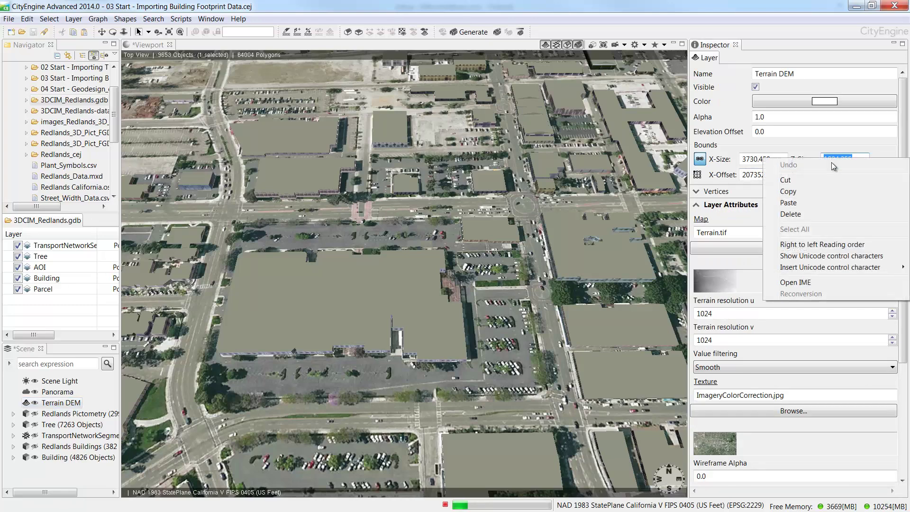
click(809, 192)
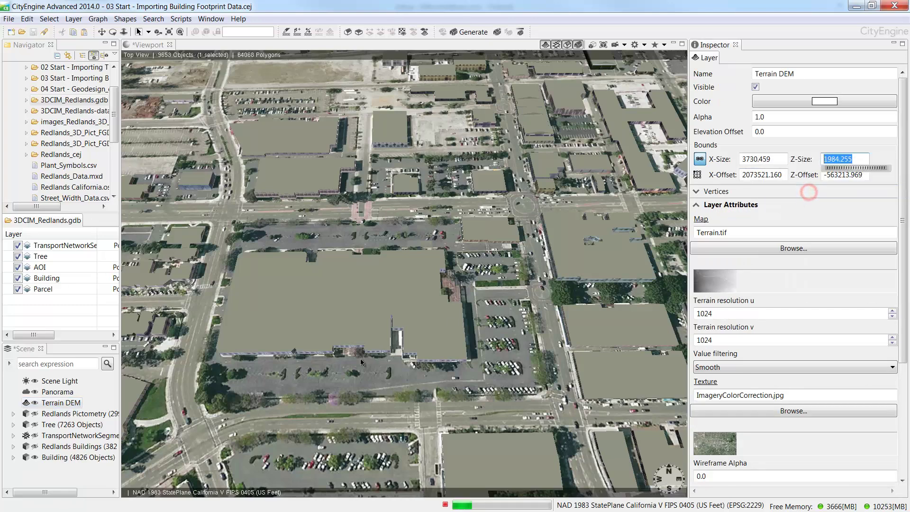
click(82, 456)
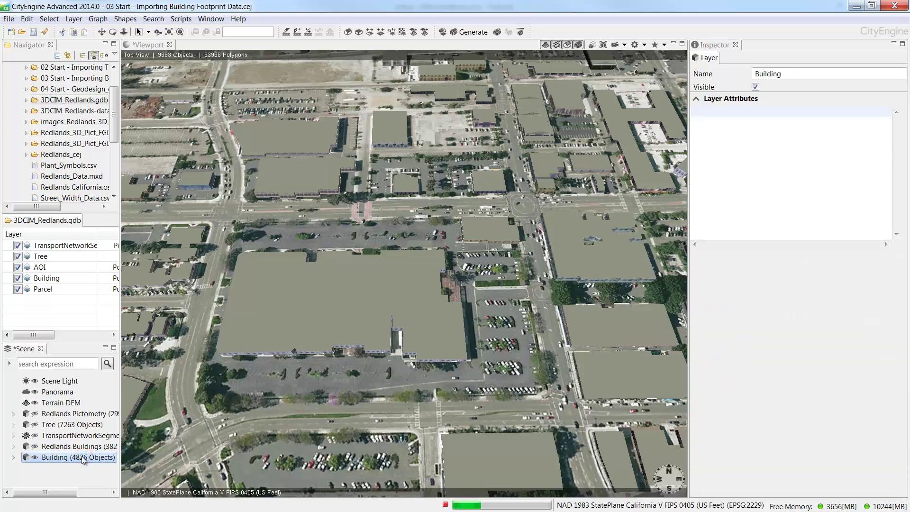
right_click(82, 457)
mouse_move(175, 320)
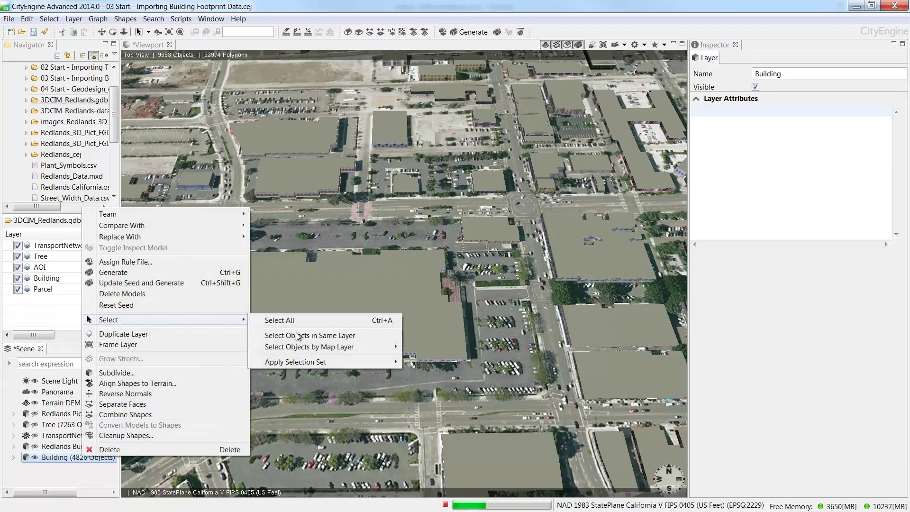
click(284, 320)
right_click(769, 396)
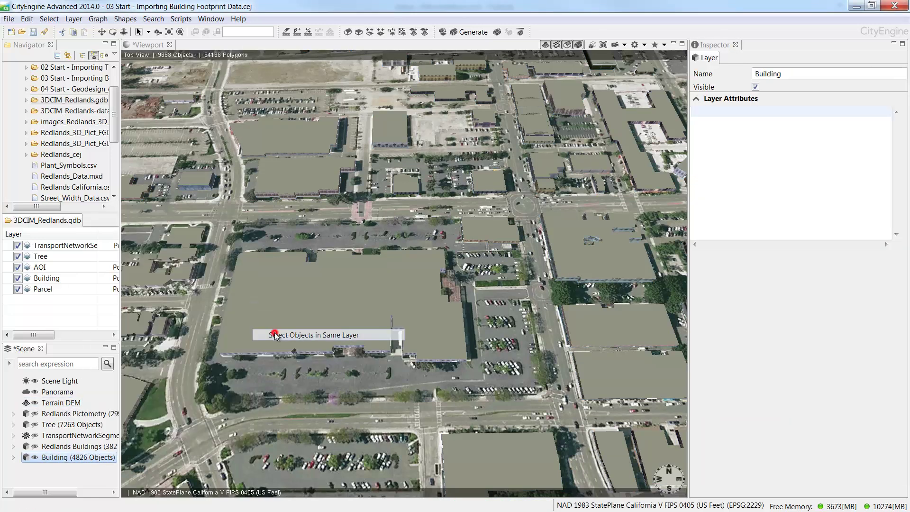
click(276, 335)
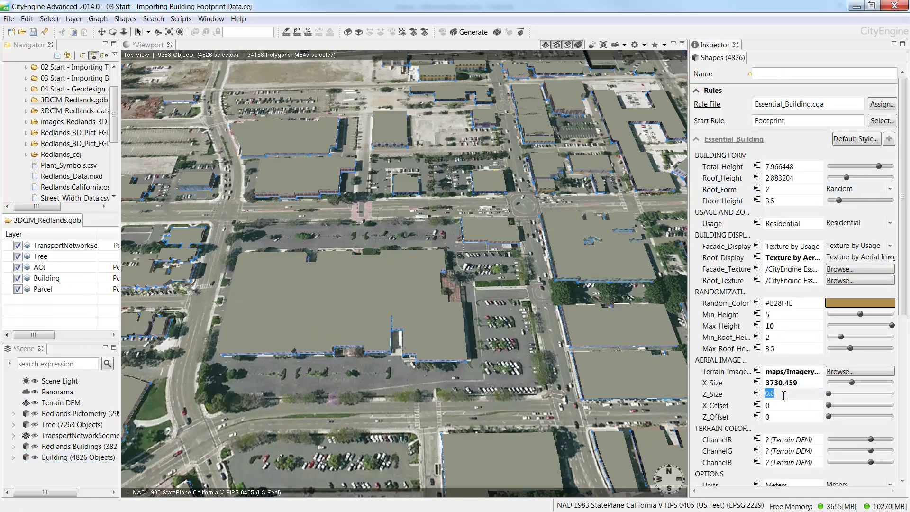
Step: Copy the Terrain DEM's X-Offset, 2073521.160, into the aerial image X_Offset attribute of all Building layer shapes
click(65, 403)
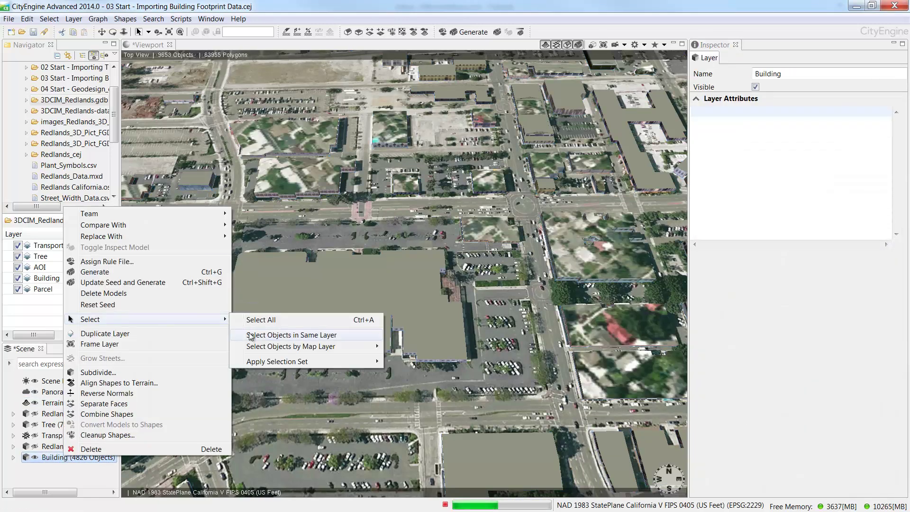
click(273, 335)
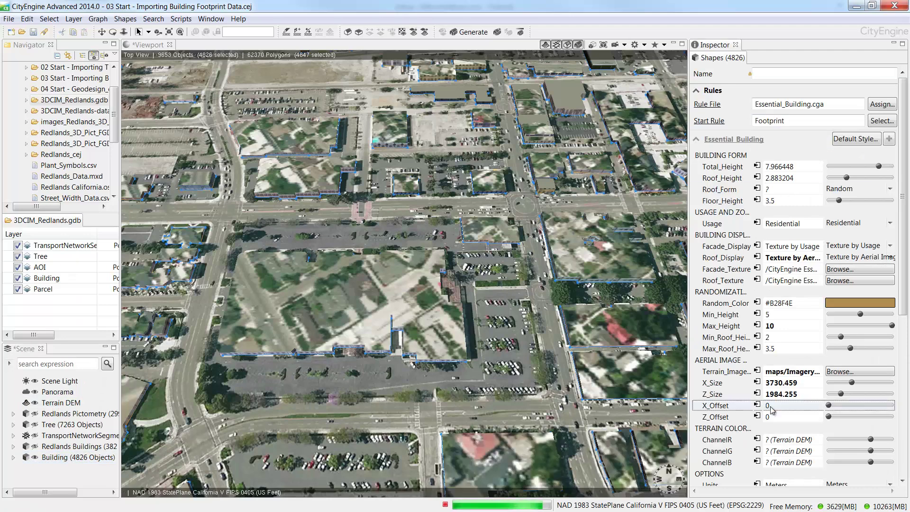
click(773, 407)
key(ctrl+v)
Step: Copy the Terrain DEM's Z-Offset, -563213.969, into the aerial image Z_Offset attribute of all Building layer shapes
click(75, 407)
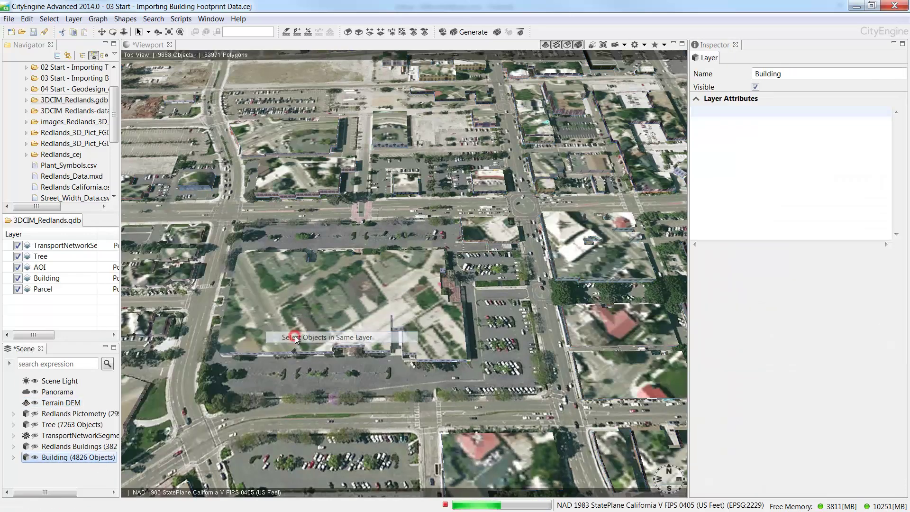
click(296, 337)
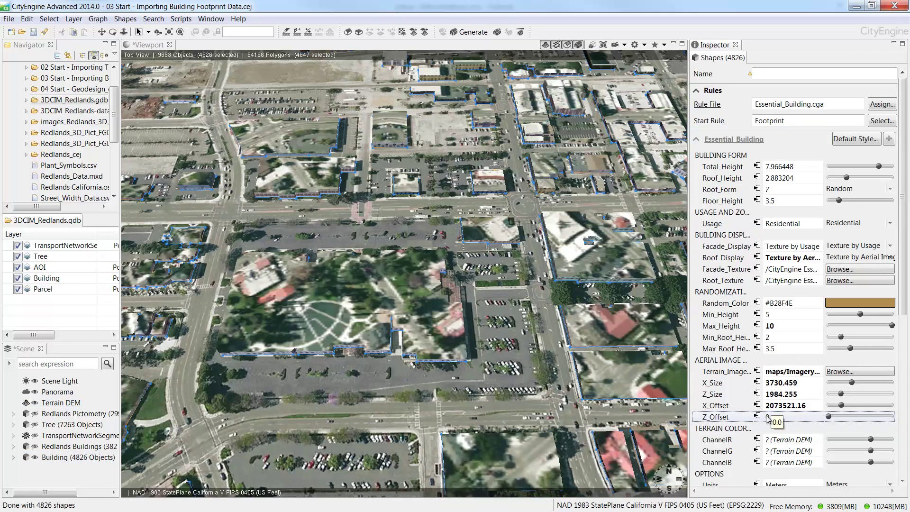
click(768, 417)
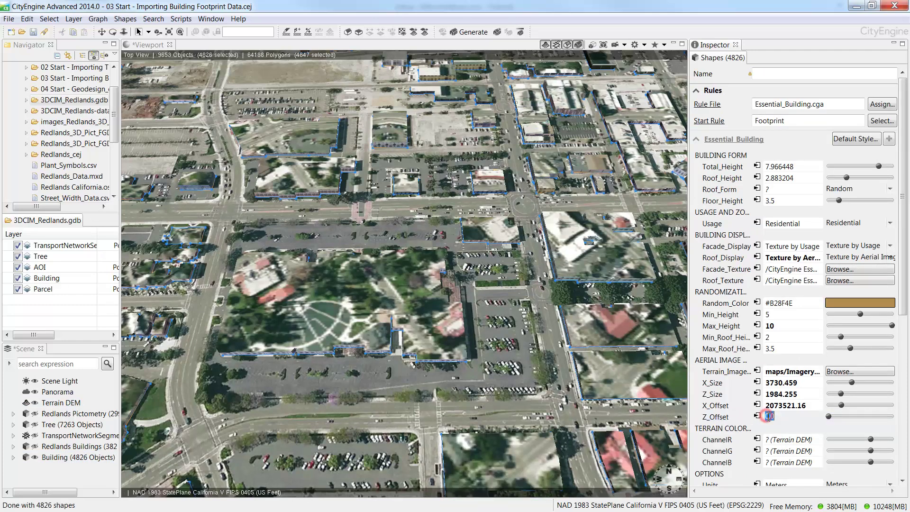
key(ctrl+v)
key(Return)
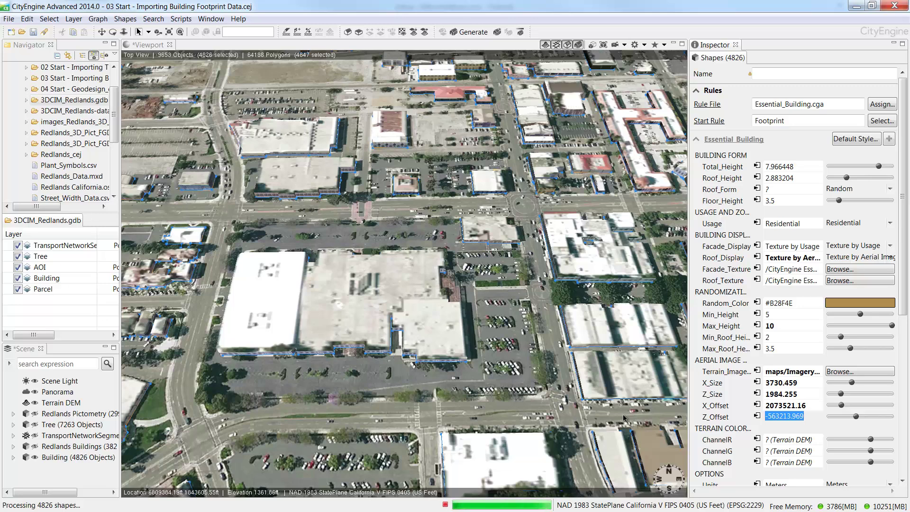
key(Return)
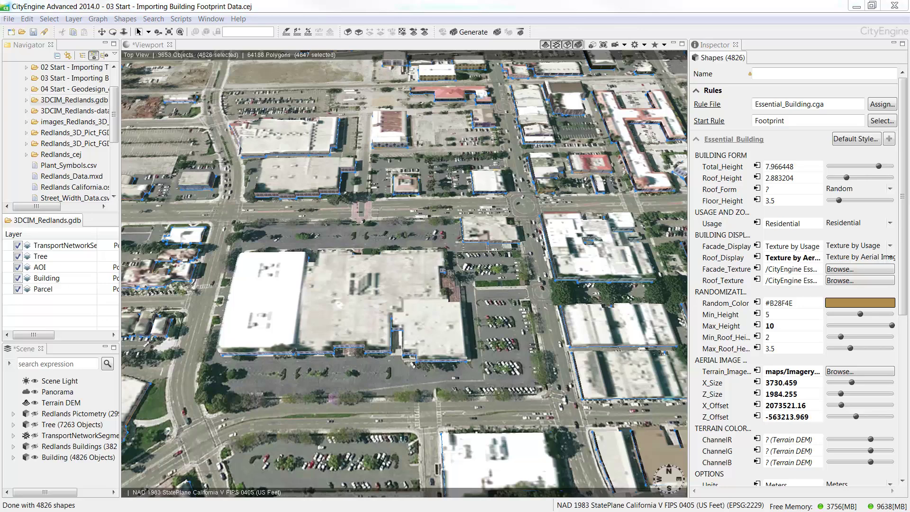
Step: Widen the project file list to reveal the full names of the items in the data folder
drag(25, 207, 31, 209)
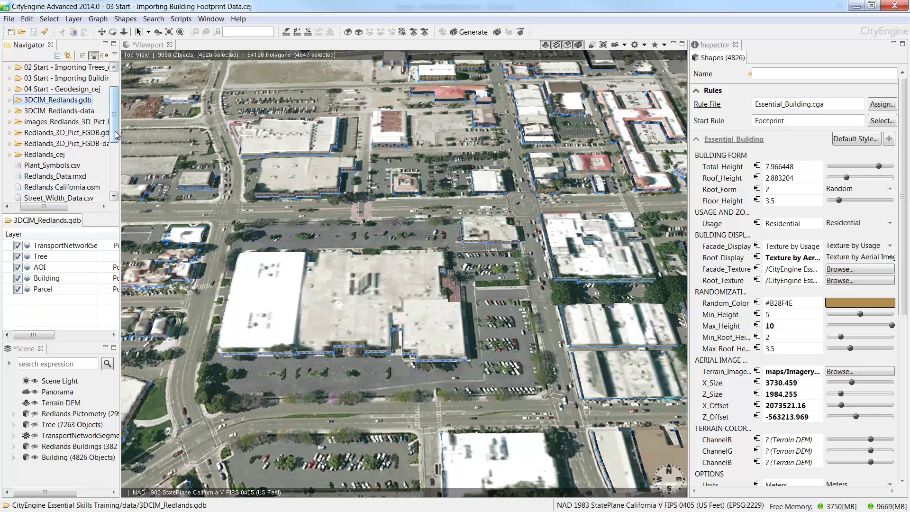
drag(121, 147, 130, 147)
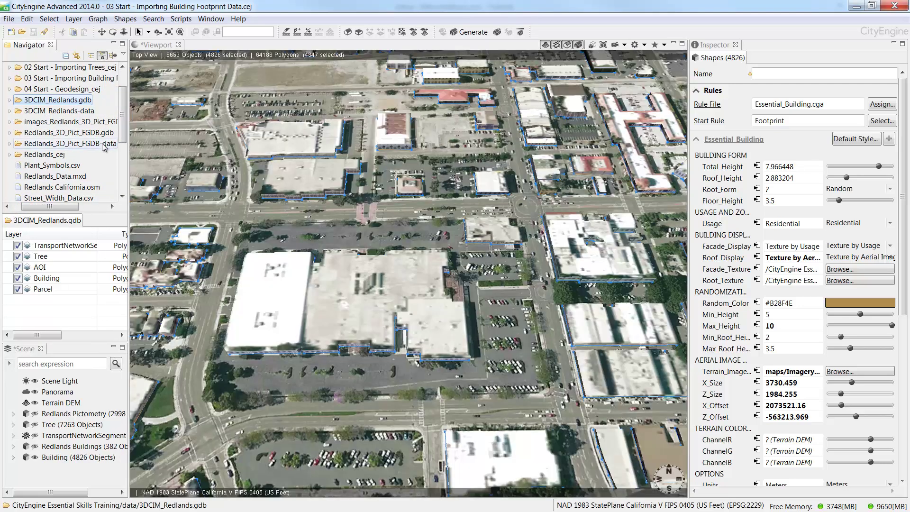
Step: Import the Redlands_Complete multipatch layer from Redlands_3D_Pict_FGDB.gdb and hide the Building layer
click(61, 138)
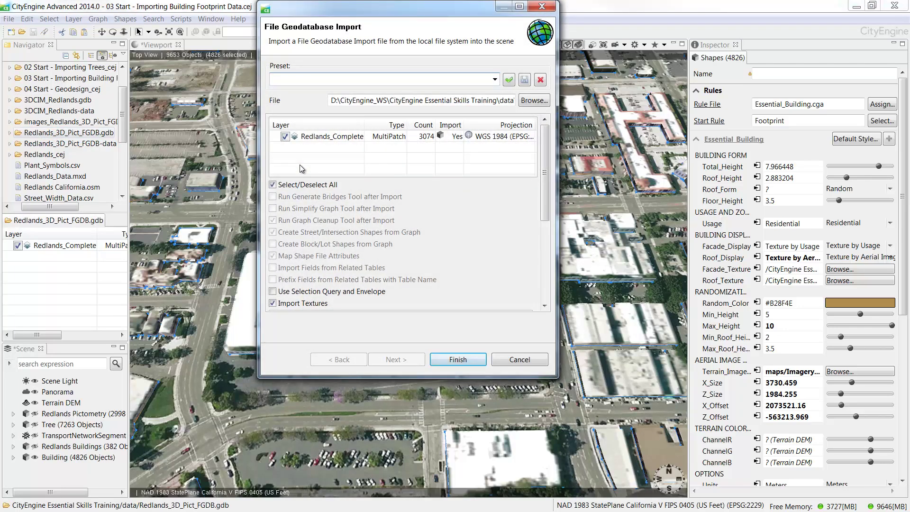
click(450, 362)
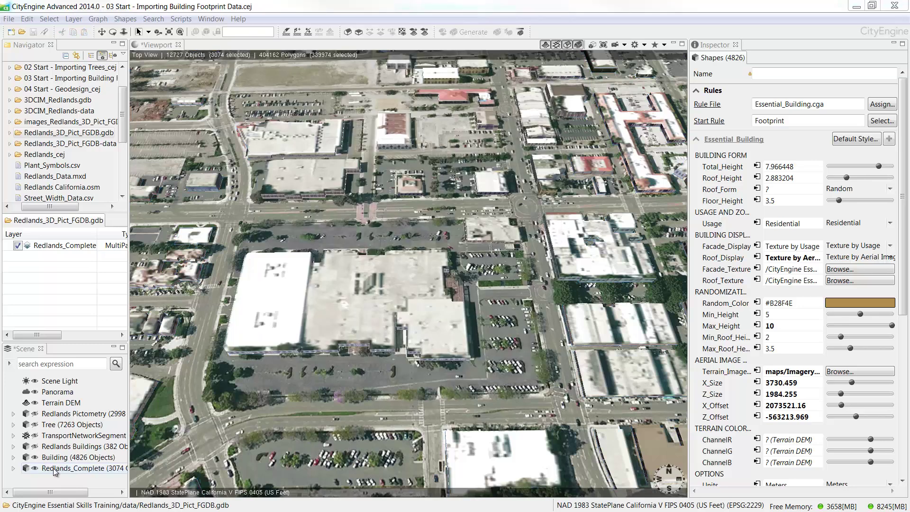
click(34, 457)
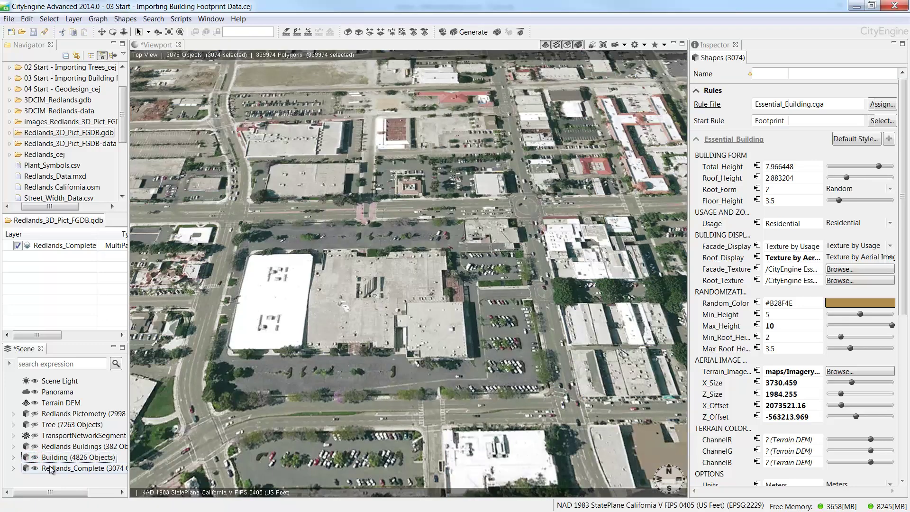
Step: Align the Redlands_Complete layer's shapes to the Terrain DEM heightmap using the Translate to Maximum function
click(49, 467)
right_click(50, 467)
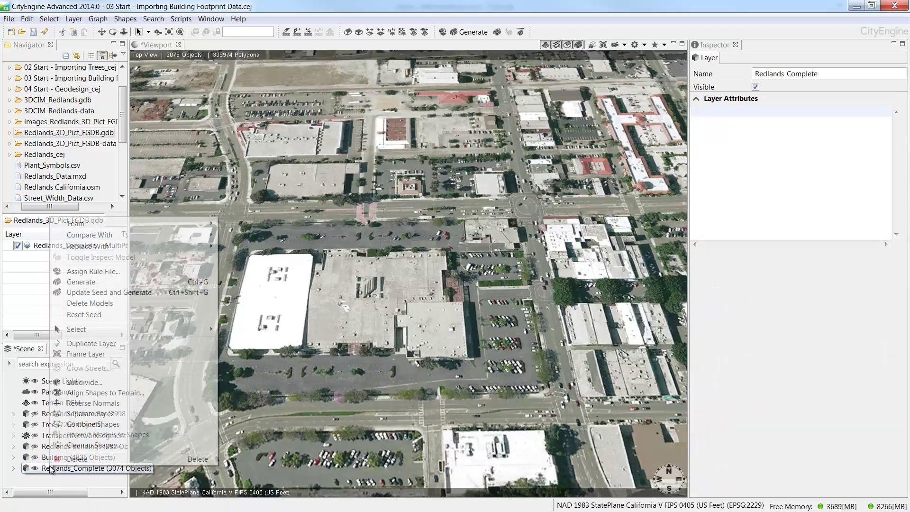
click(83, 392)
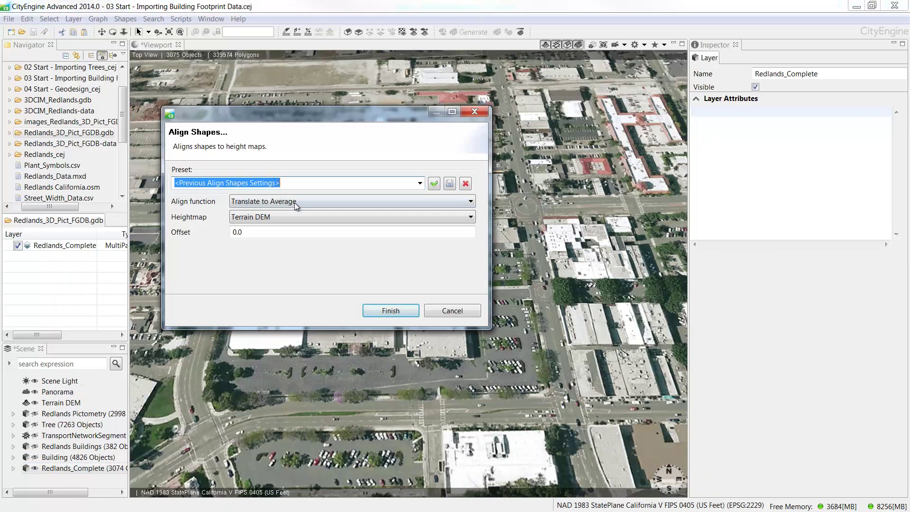
click(309, 202)
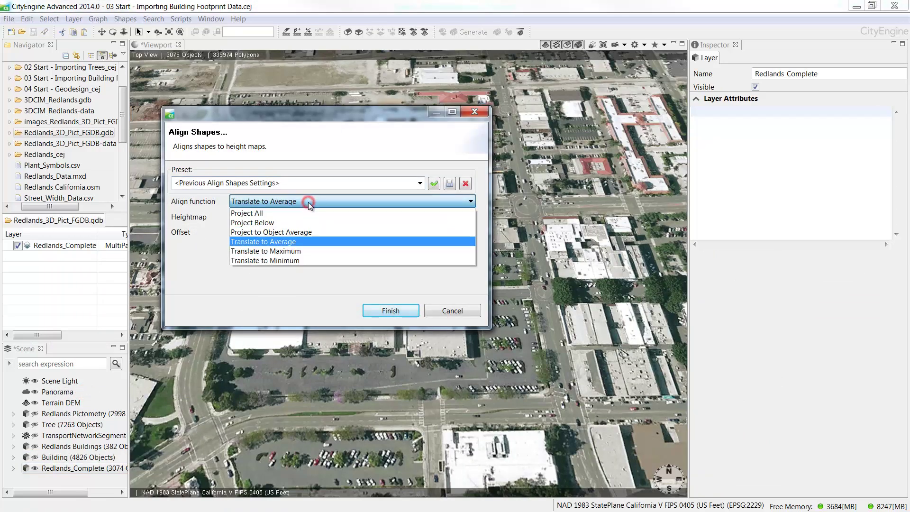
click(303, 249)
click(374, 310)
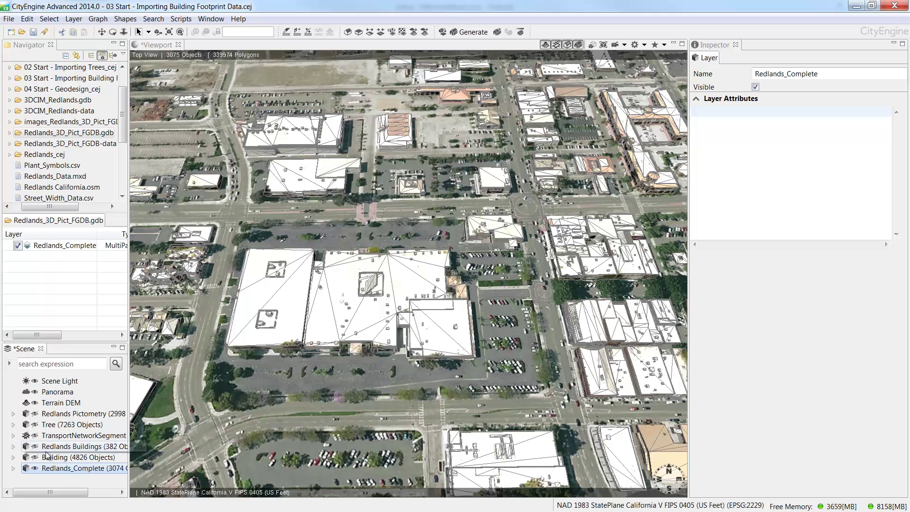
Step: Select all objects in the Redlands_Complete layer and generate their models with the ShapetoModel.cga rule
right_click(58, 467)
mouse_move(106, 329)
click(260, 346)
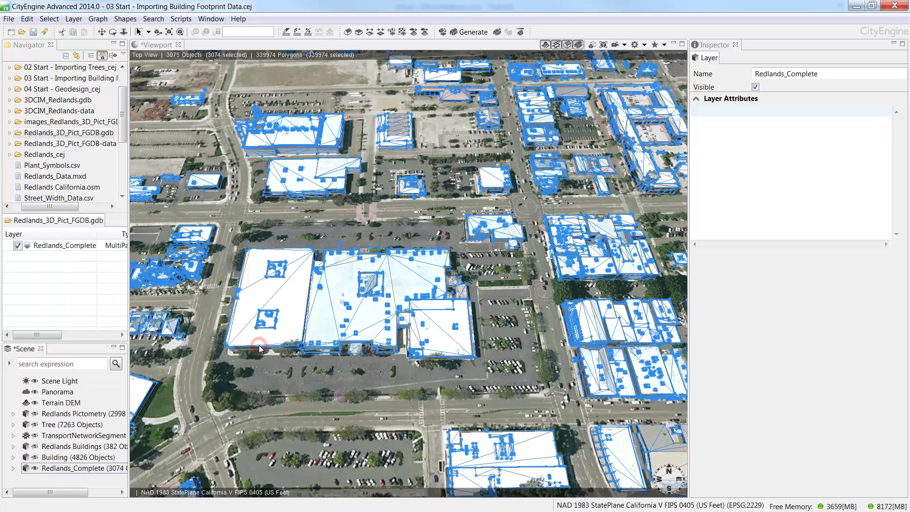
click(121, 126)
drag(122, 132, 119, 178)
drag(58, 206, 50, 207)
click(17, 133)
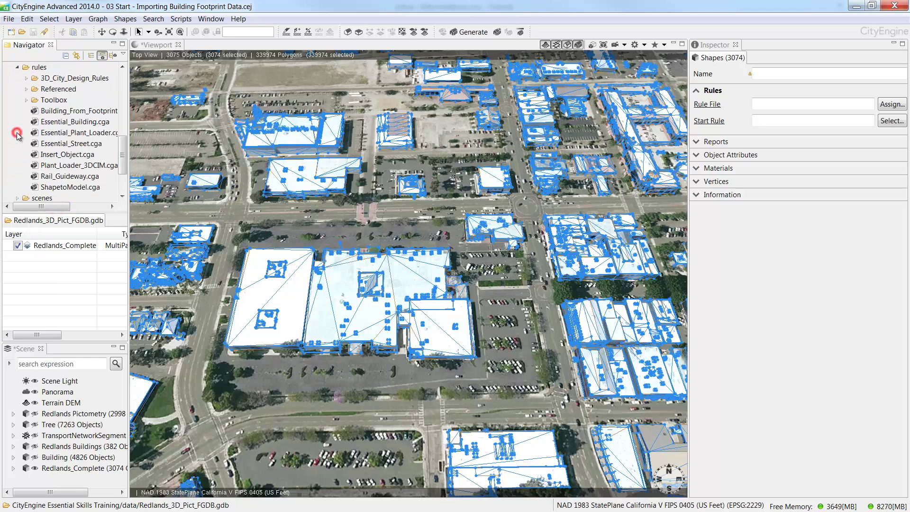
click(53, 187)
drag(54, 187, 272, 292)
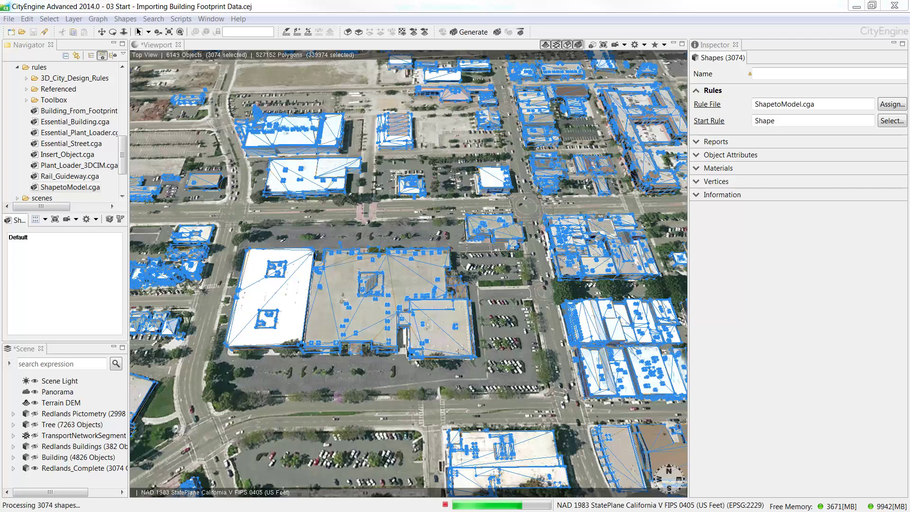
Step: Hide the initial shapes in the viewport, and switch the generated models' display off and back on
click(569, 46)
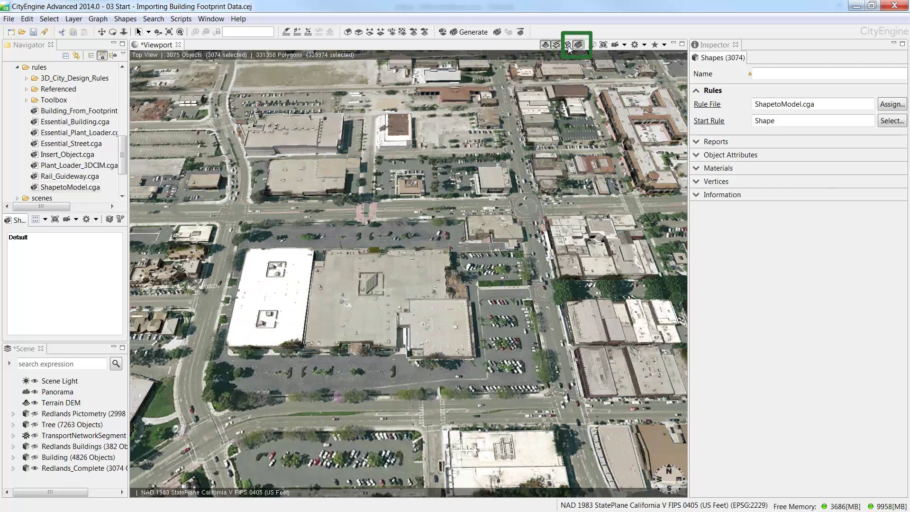
click(578, 46)
click(578, 46)
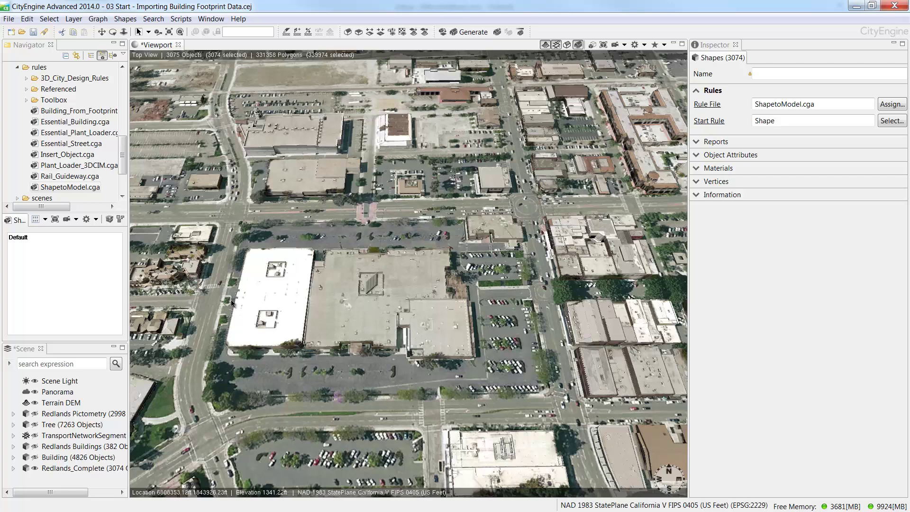
Step: Frame one textured building west of the large white-roofed complex and check its polygon count in the viewport's information display
click(176, 282)
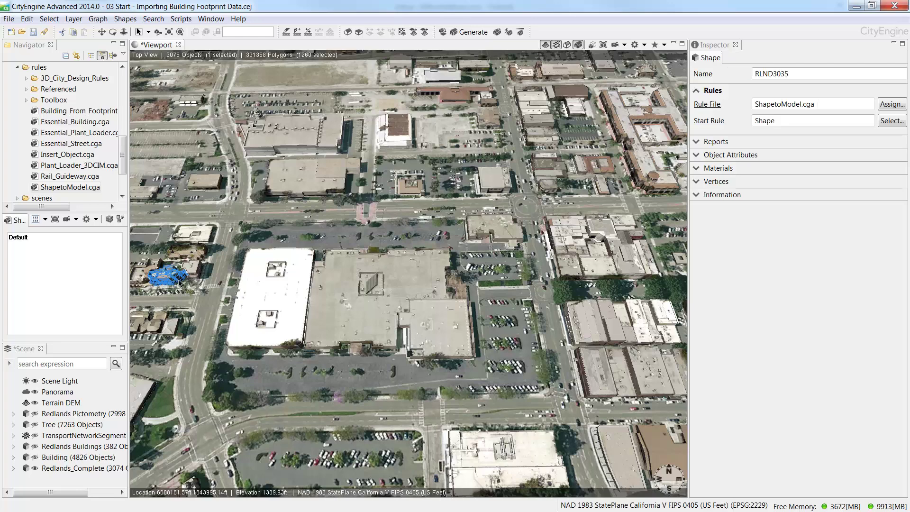
click(602, 45)
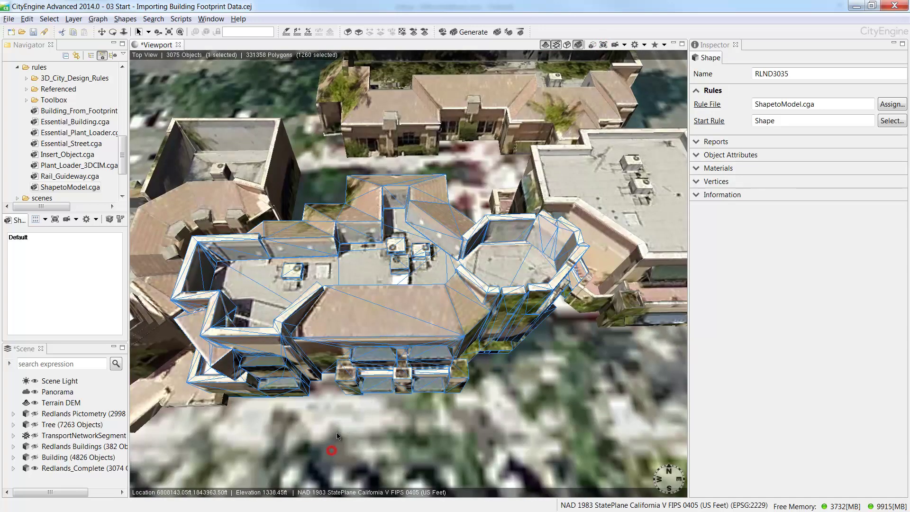
click(645, 44)
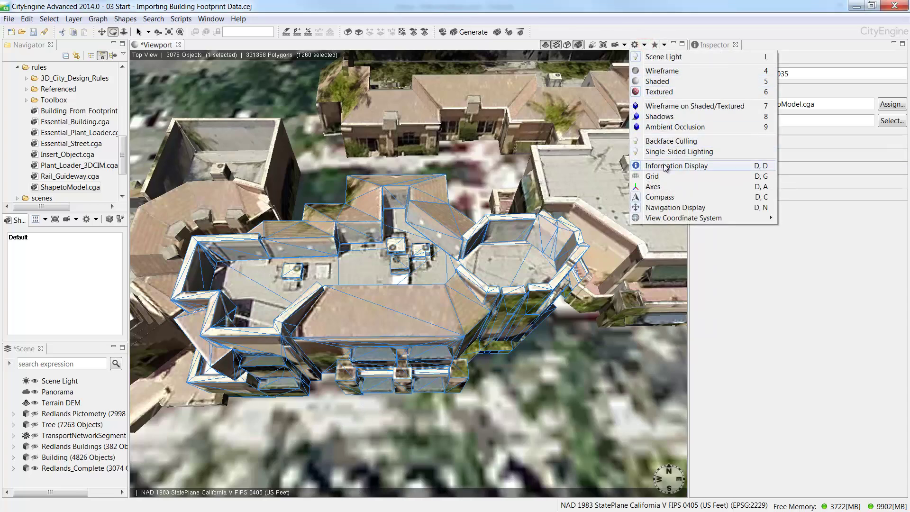
click(374, 49)
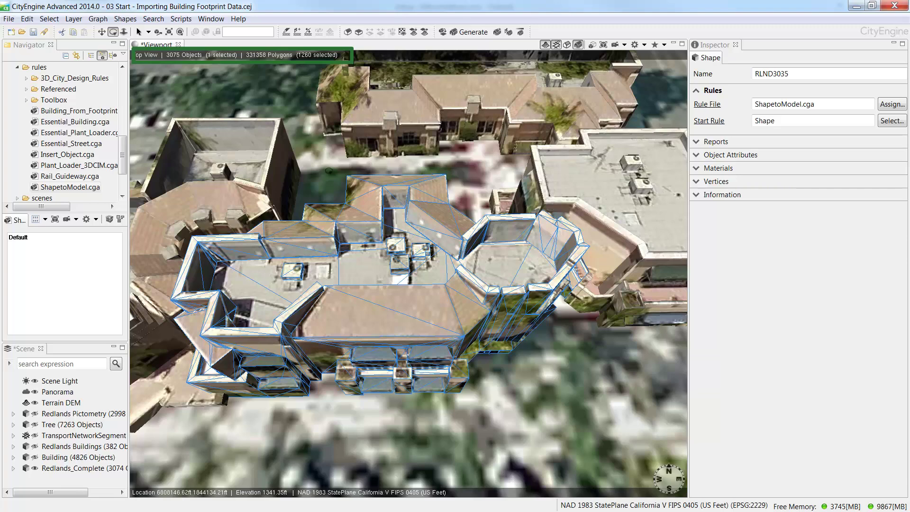
Step: Clear the selection, restore bookmark view 4, and select the whole large white-roofed complex to check its Redlands_Complete polygon count
key(ctrl+shift+a)
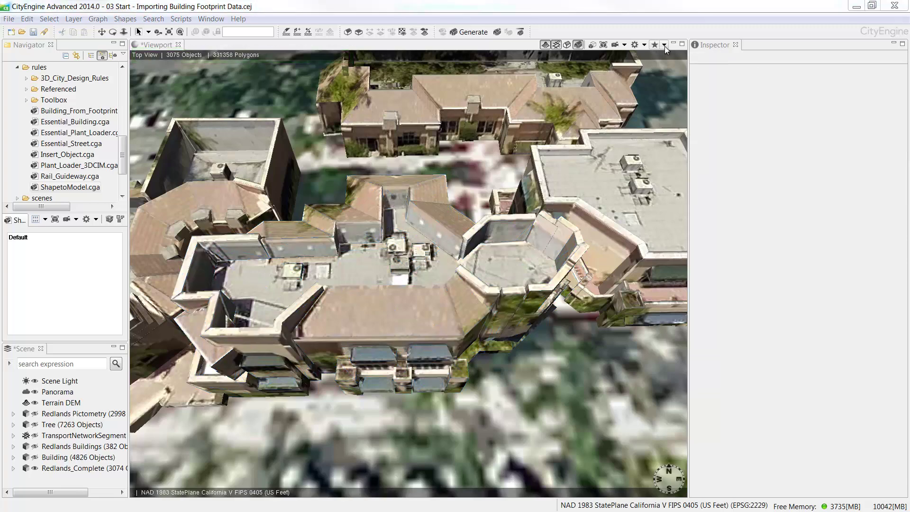
click(665, 45)
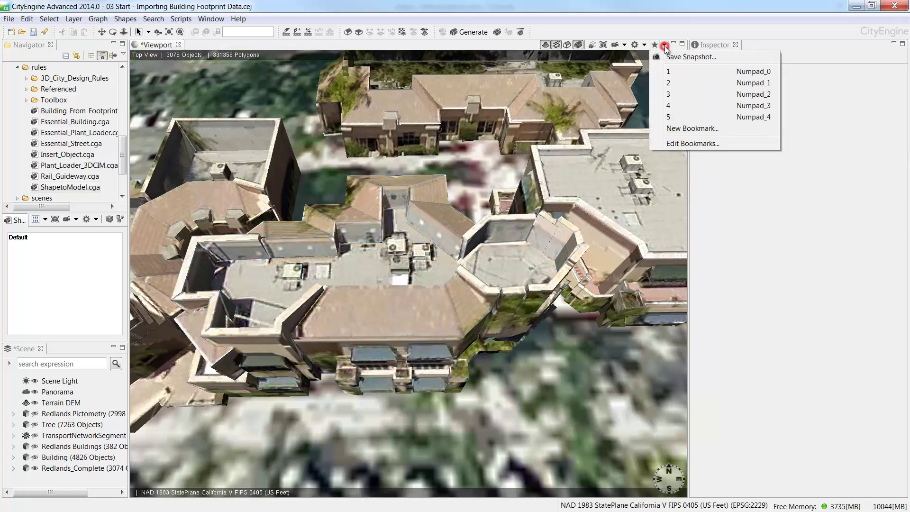
click(669, 106)
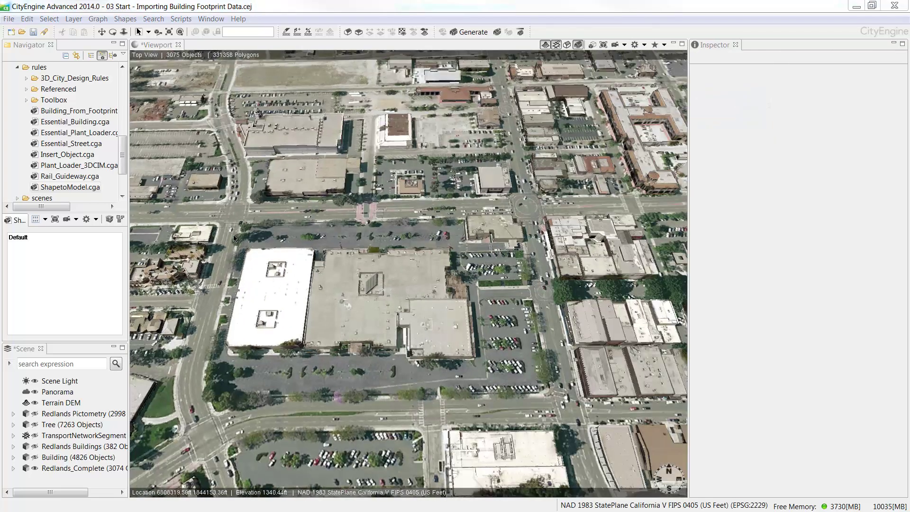
drag(228, 231, 278, 295)
drag(359, 341, 479, 363)
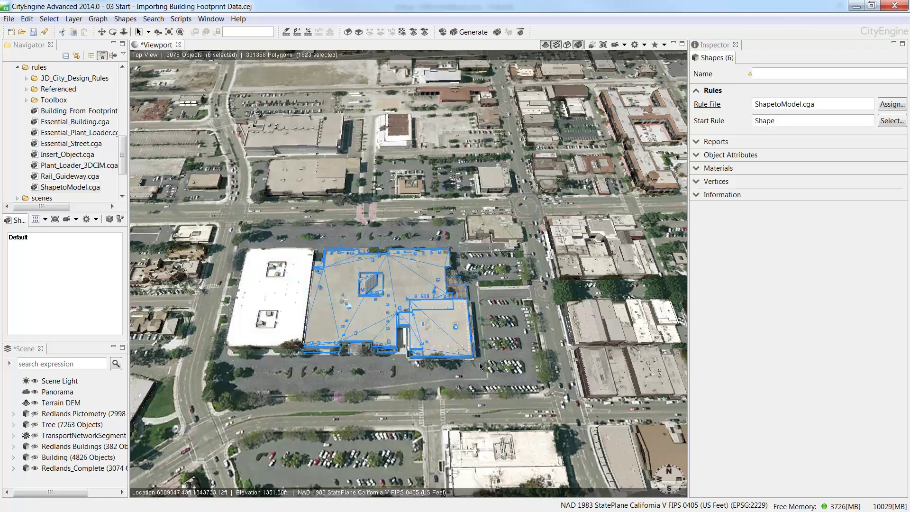
shift+click(294, 329)
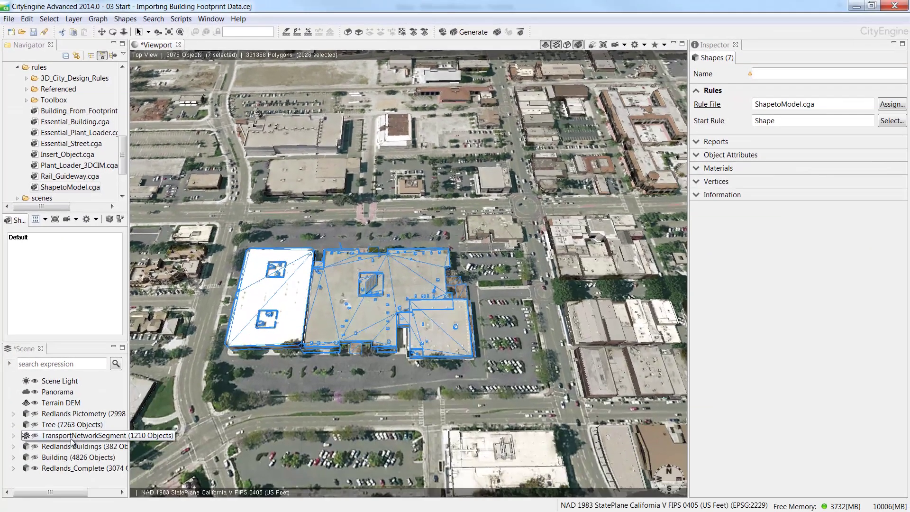
Step: Hide the Redlands_Complete layer, show the Building layer, and select the same complex to compare its polygon count
click(35, 468)
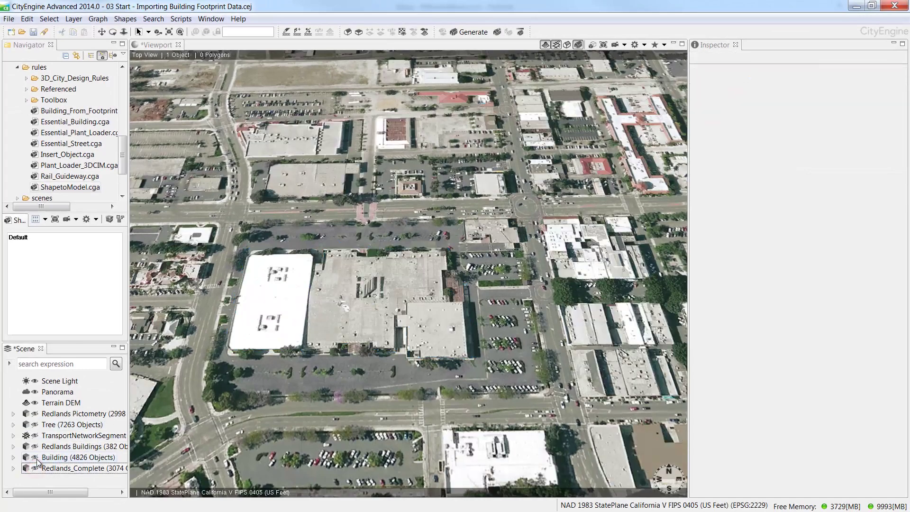
click(34, 457)
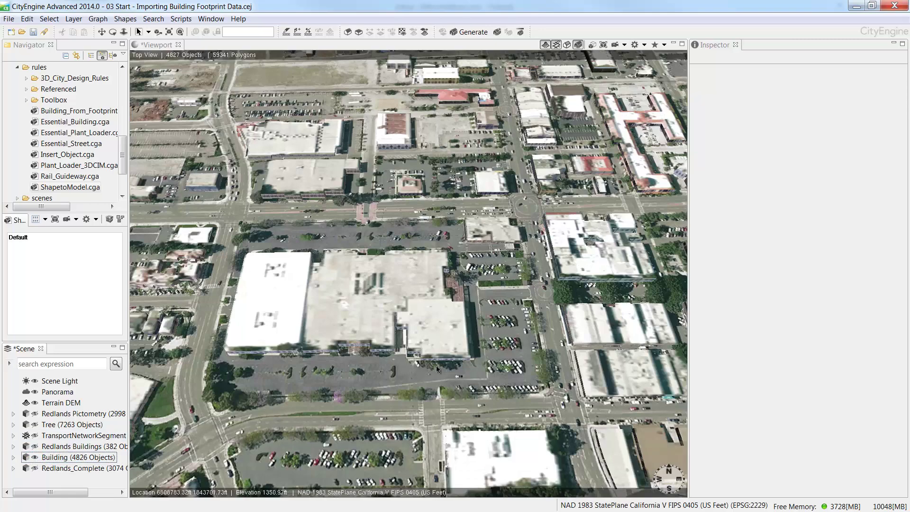
click(481, 369)
drag(462, 367, 231, 249)
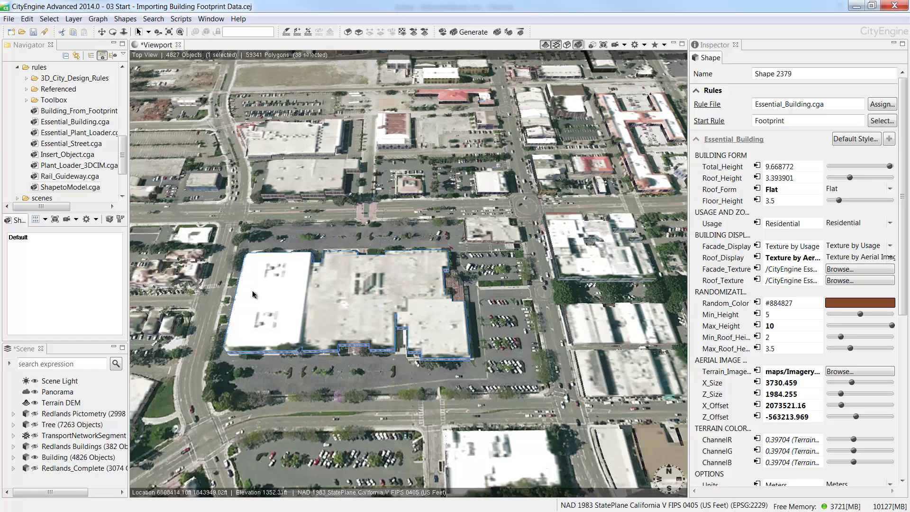
click(213, 300)
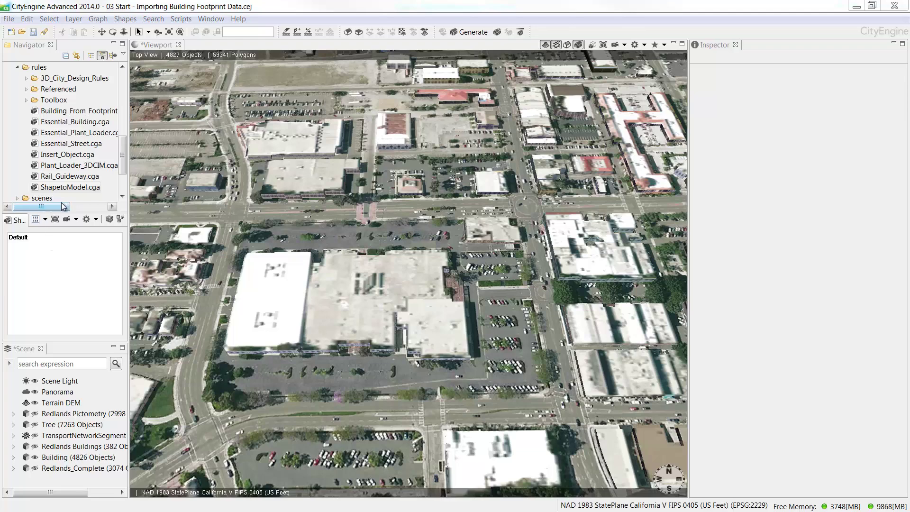
Step: Collapse the data and rules folders and the whole CityEngine Essential Skills Training project
drag(123, 162, 127, 91)
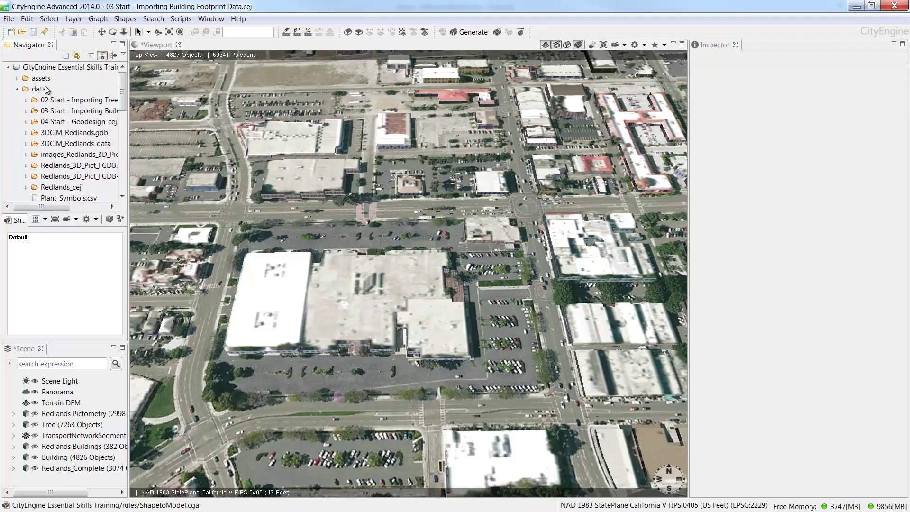
click(17, 88)
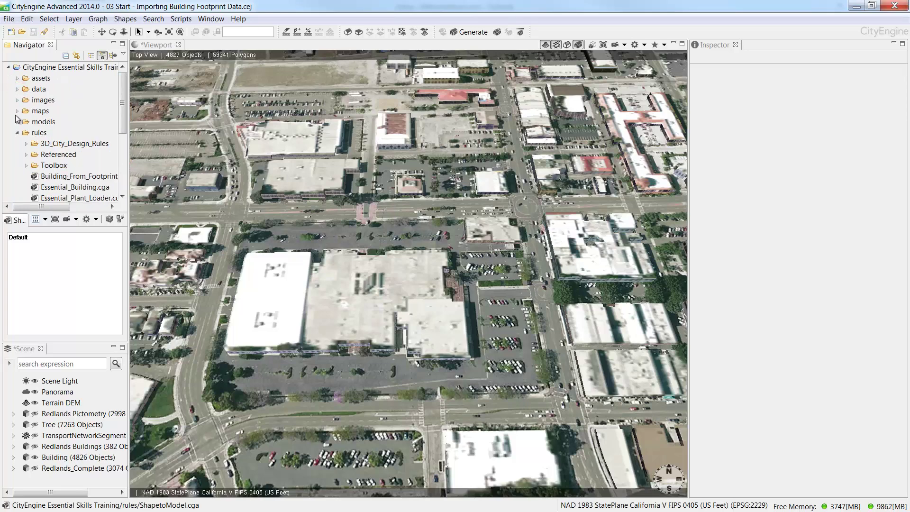
click(17, 133)
click(8, 67)
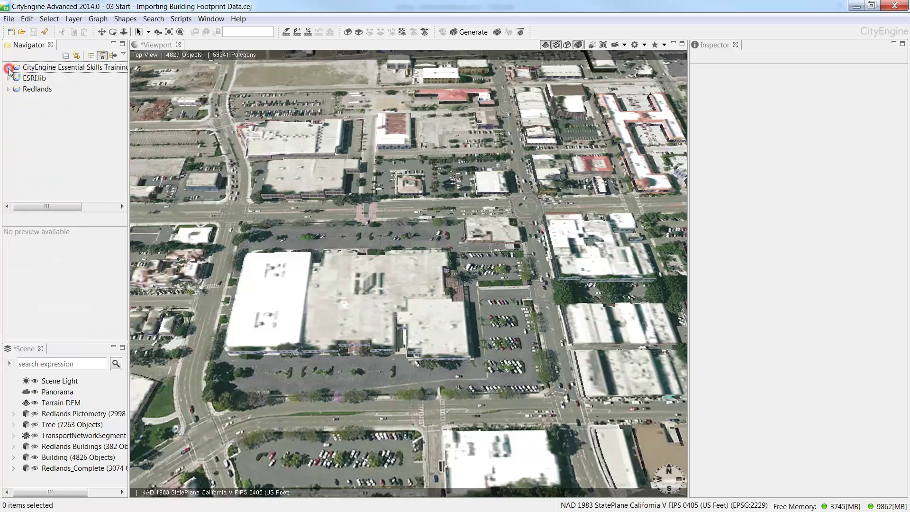
Step: Examine the rule categories in the ESRI.lib project, including the Buildings, General and Plants folders, and collapse the project again
click(42, 79)
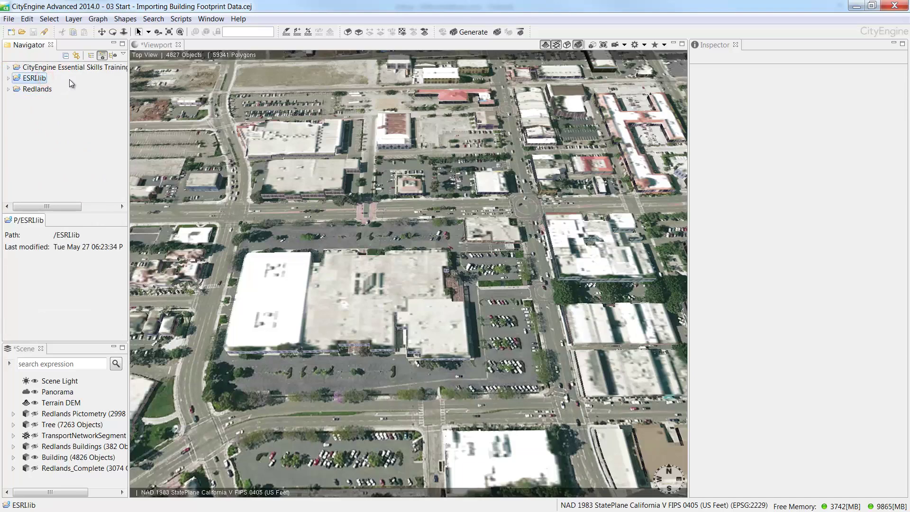
click(8, 79)
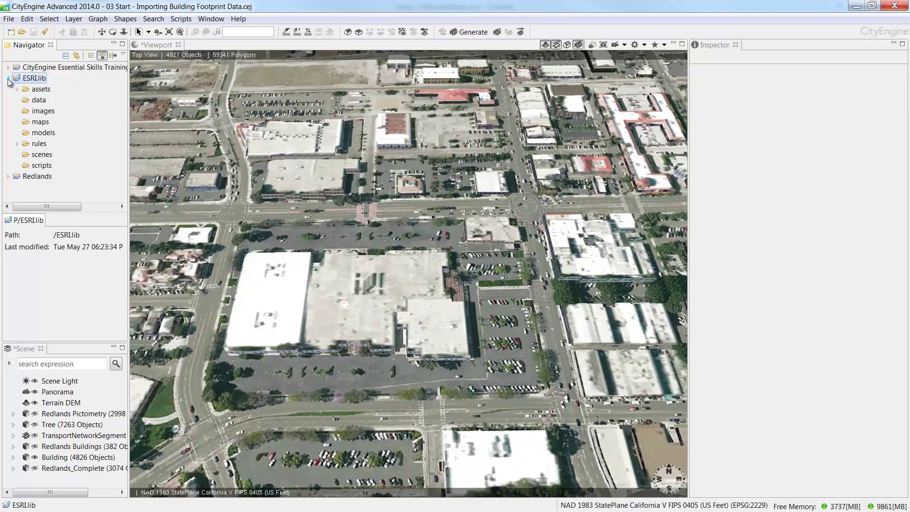
click(16, 144)
click(26, 122)
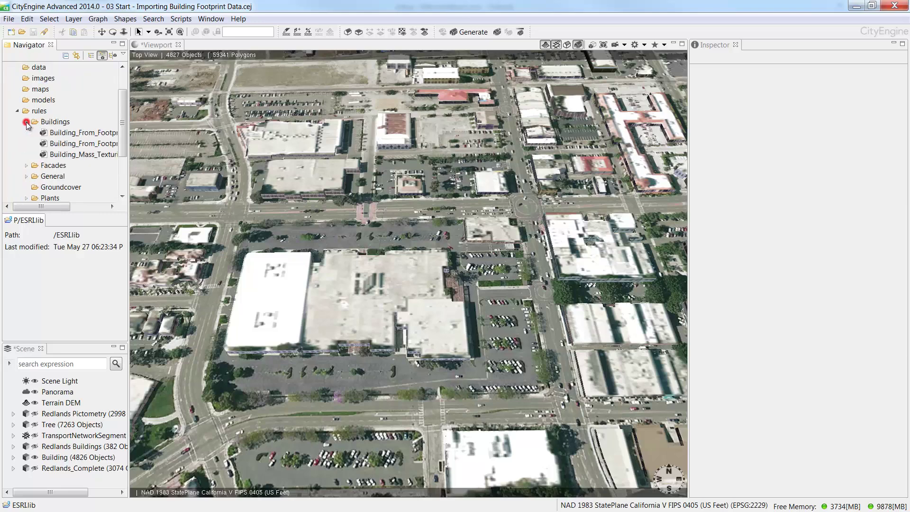
click(26, 122)
click(26, 143)
click(27, 143)
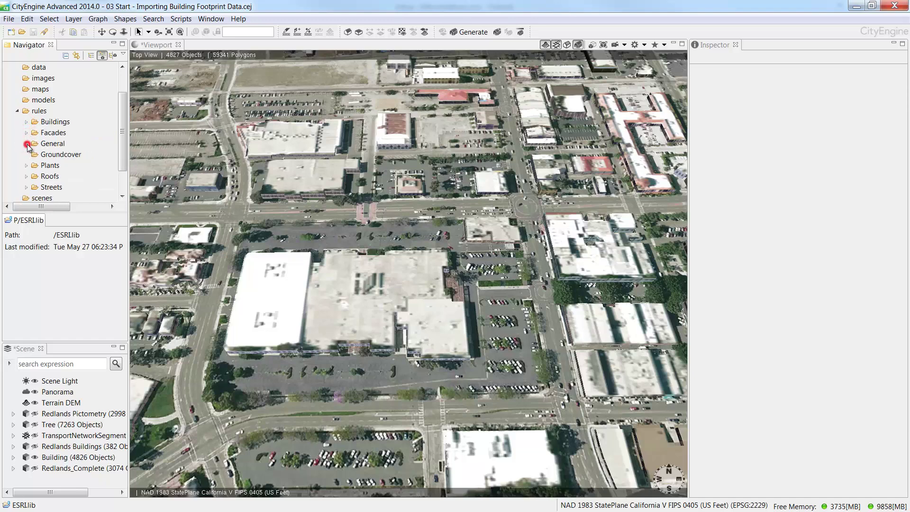
click(26, 165)
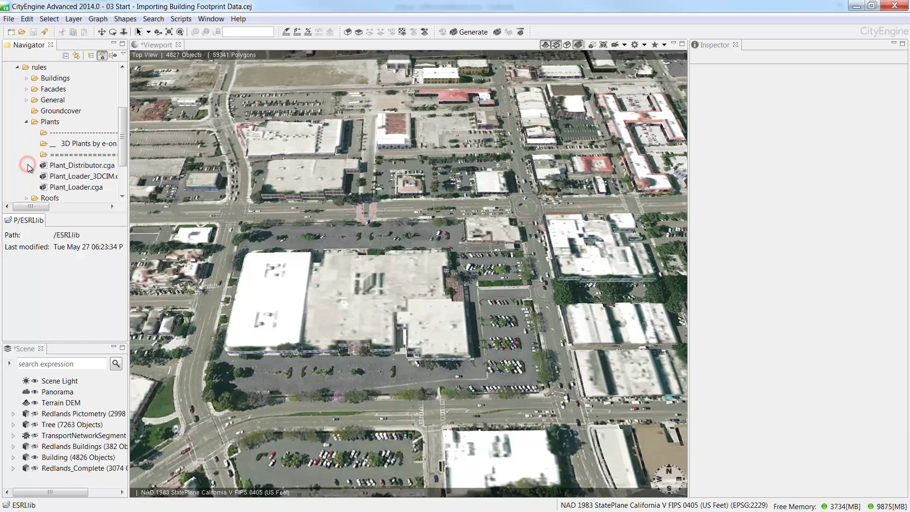
click(26, 122)
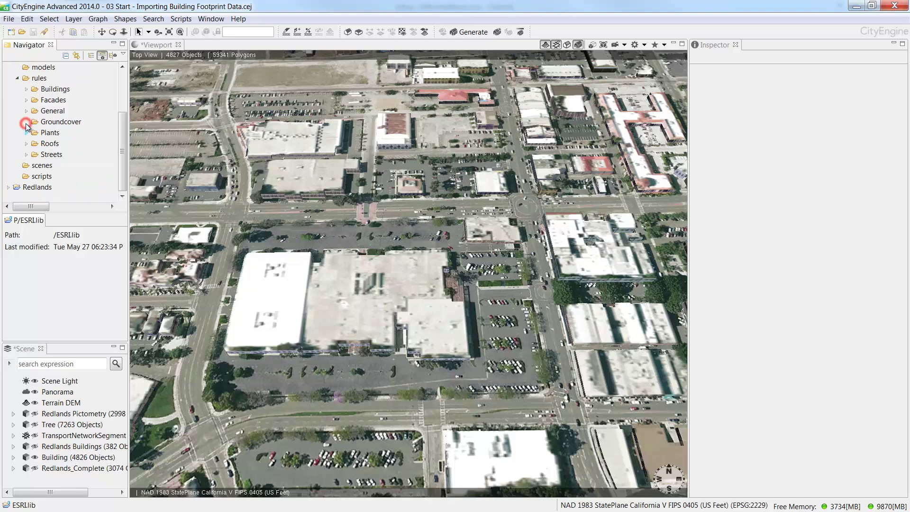
click(17, 77)
click(8, 79)
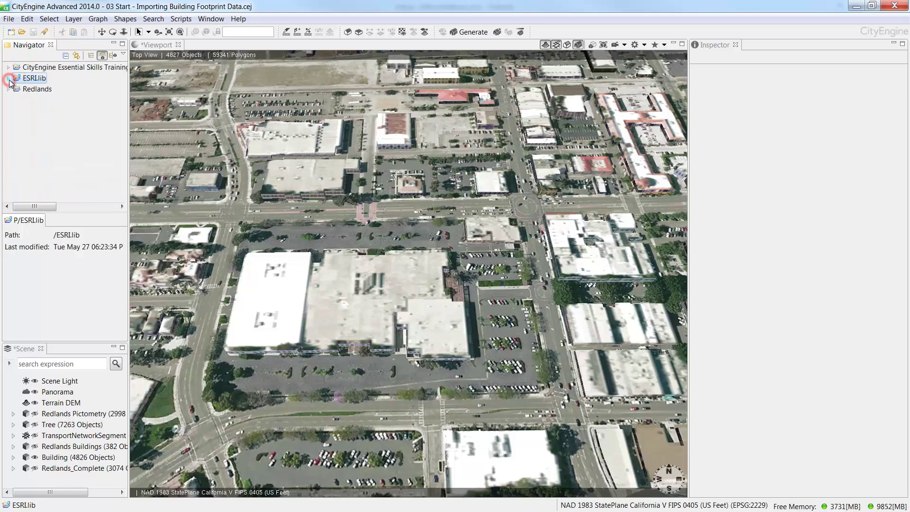